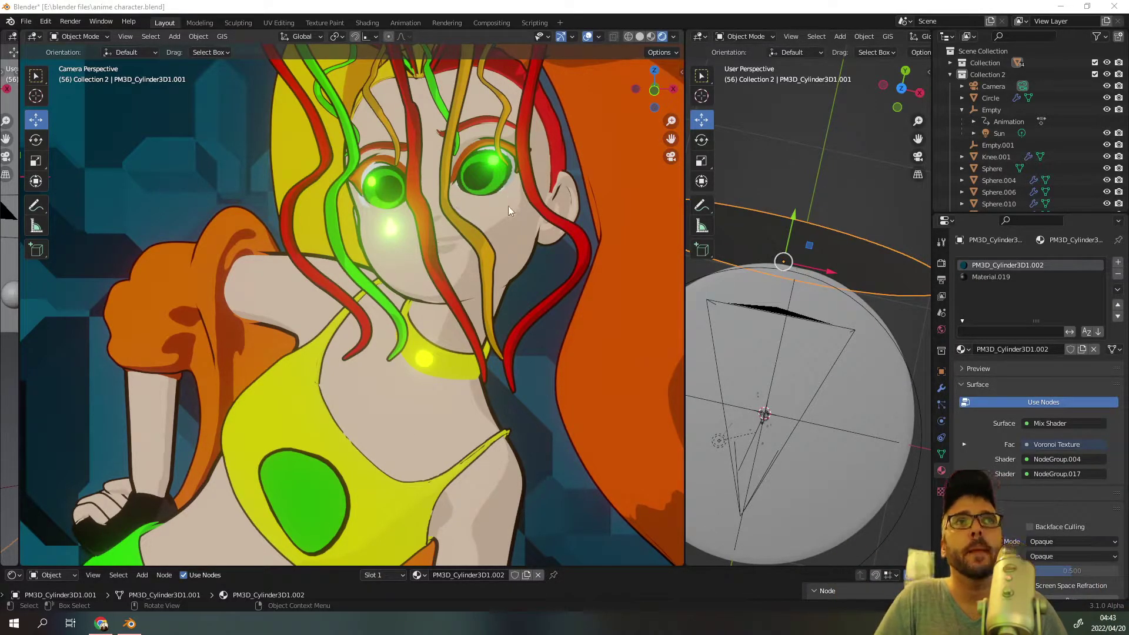
middle_click_drag(478, 269, 662, 216)
left_click(672, 156)
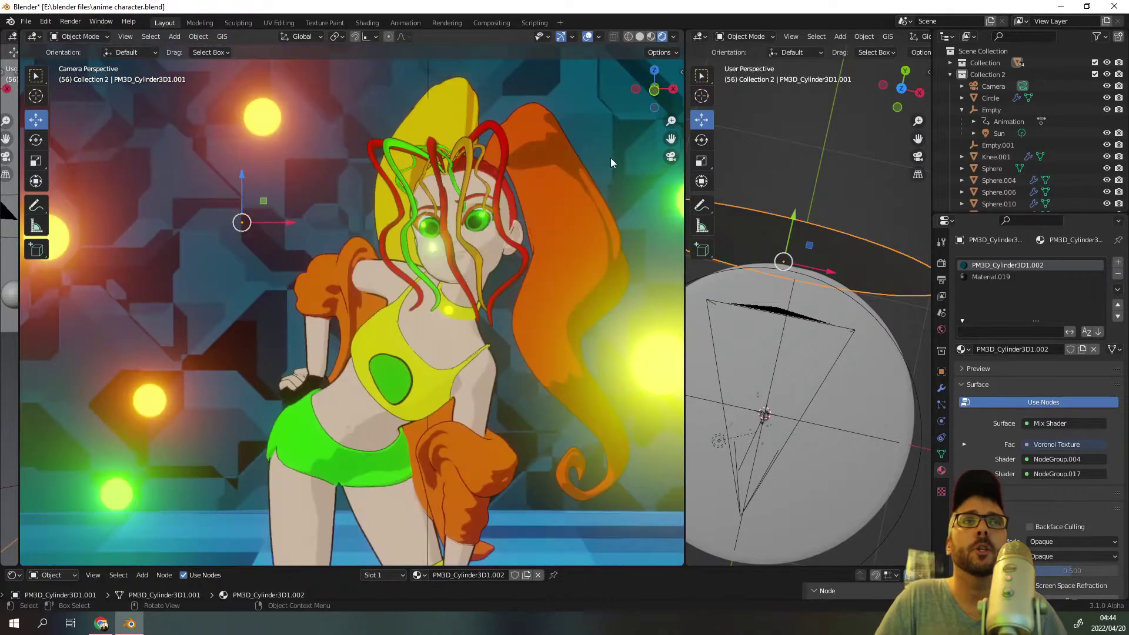
scroll(457, 241, "up", 5)
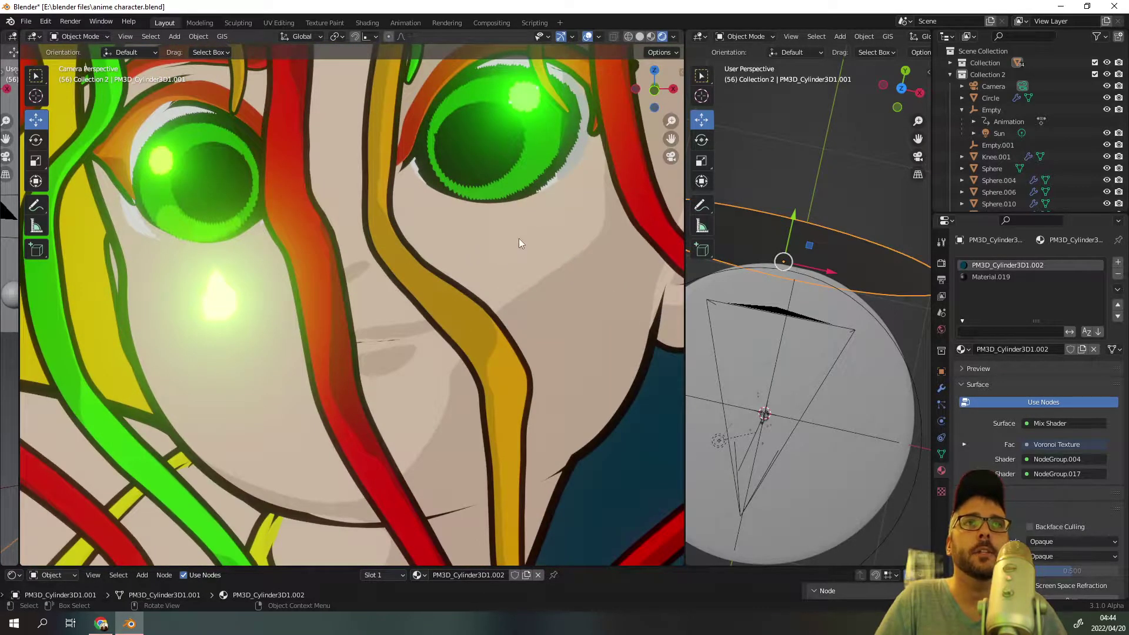
scroll(493, 323, "down", 5)
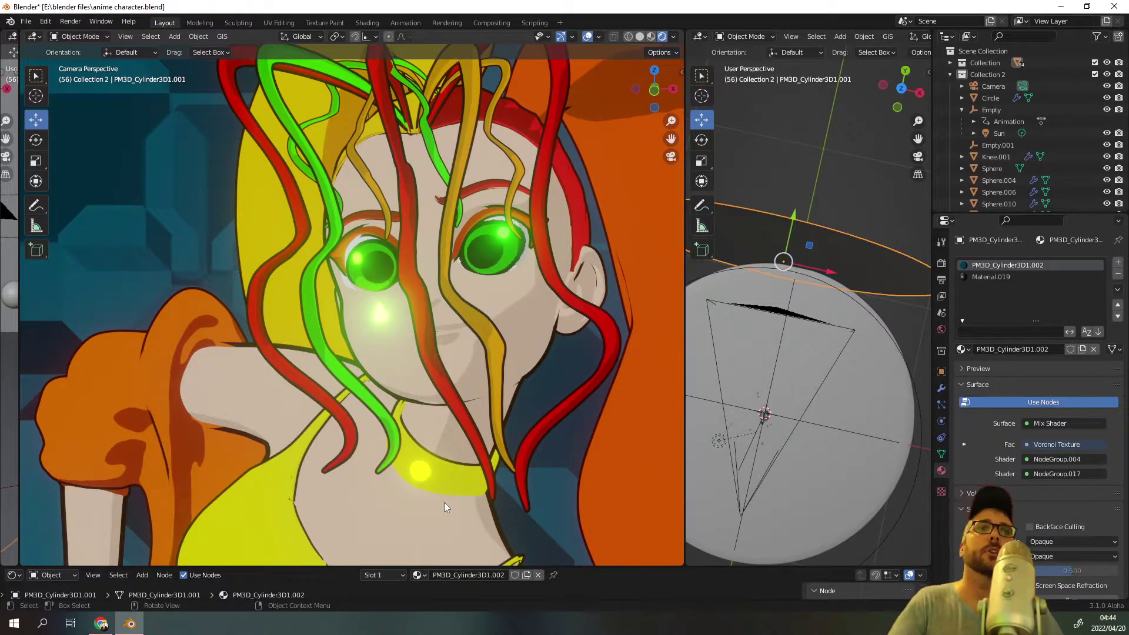
Enlarge the shader editor and bring up the full node tree of the character's ear material.
left_click_drag(334, 568, 334, 360)
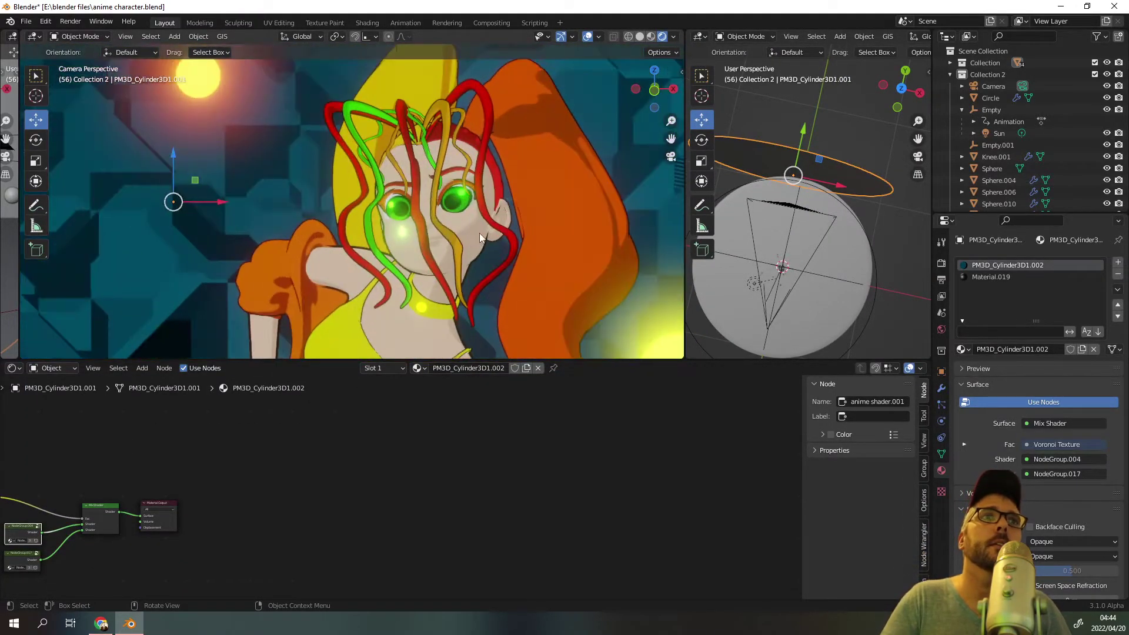
left_click(495, 240)
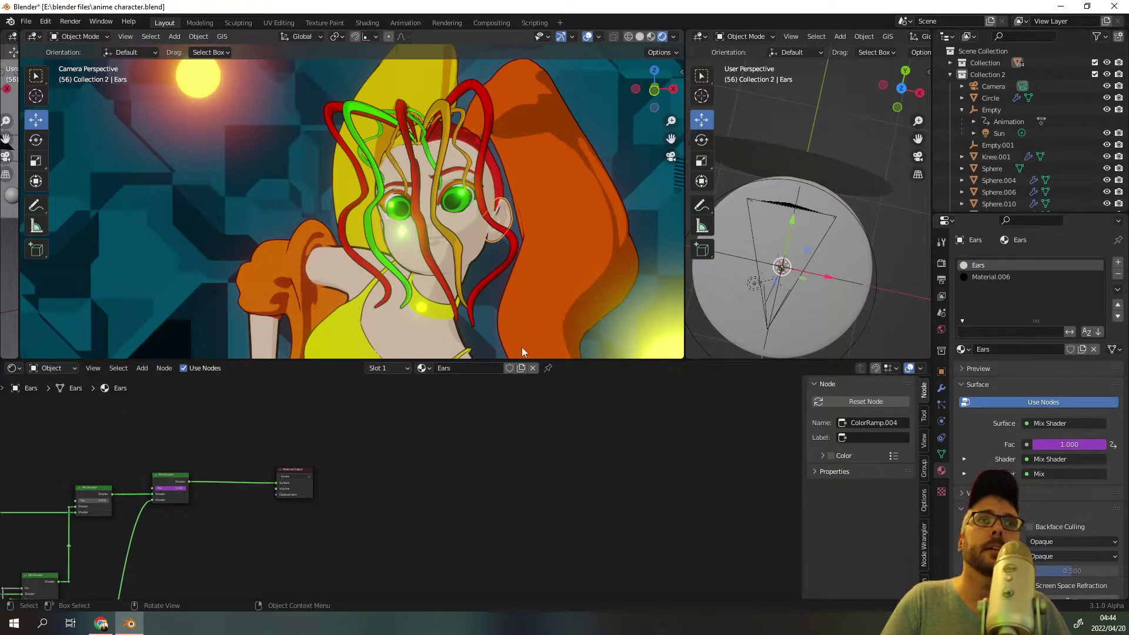
scroll(416, 478, "down", 1)
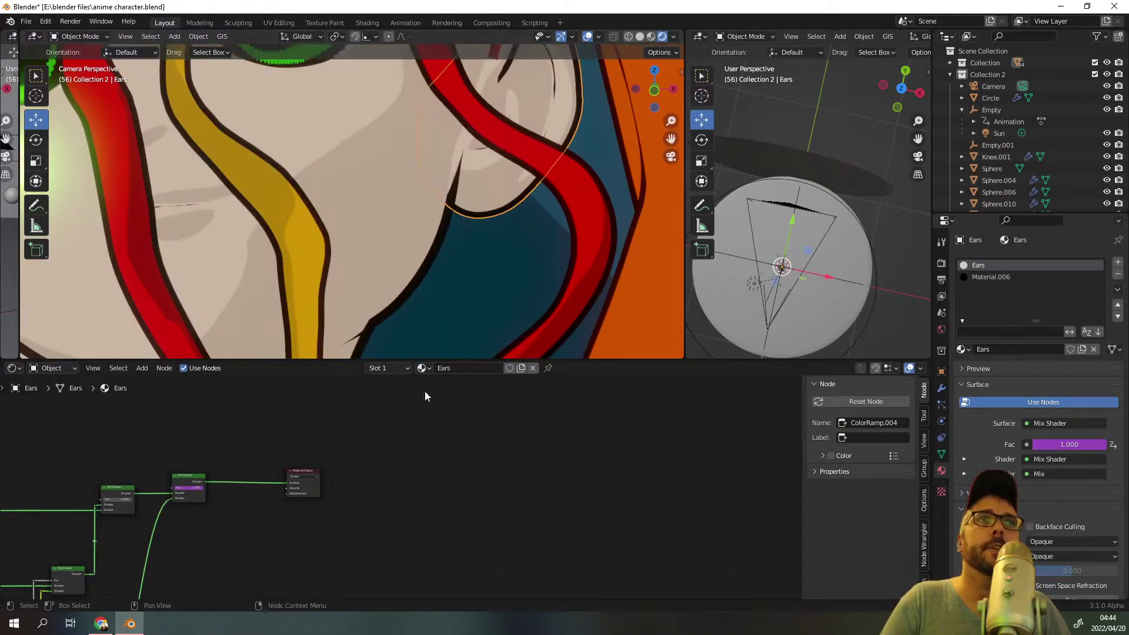
middle_click_drag(424, 390, 402, 465)
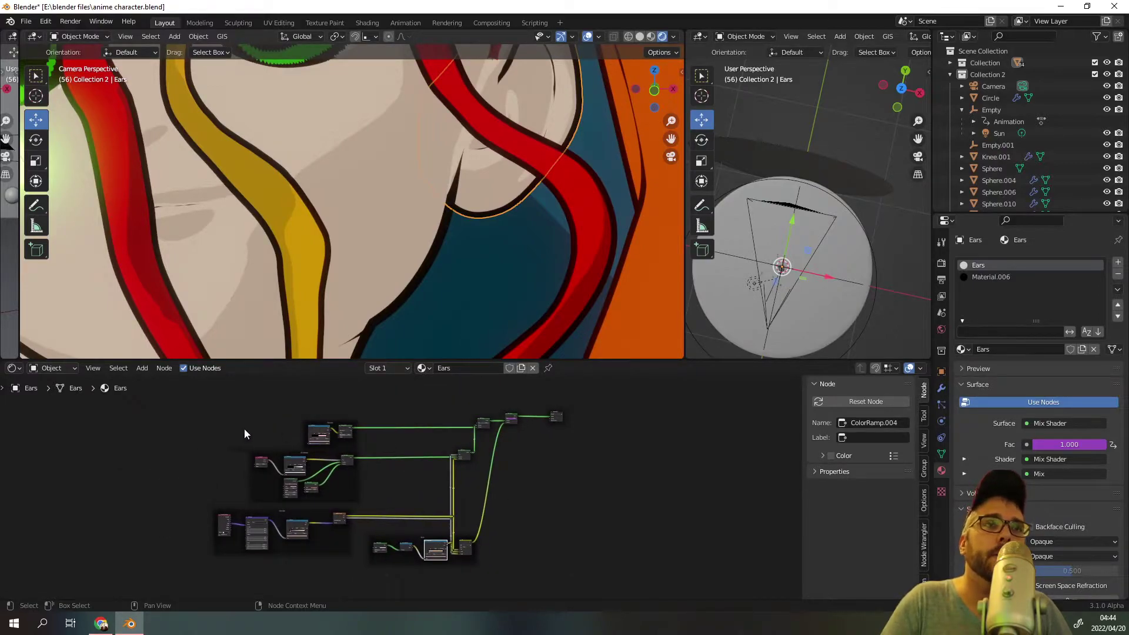
Combine all shader nodes except the Material Output into one node group and place it beside the output node.
left_click_drag(187, 401, 527, 572)
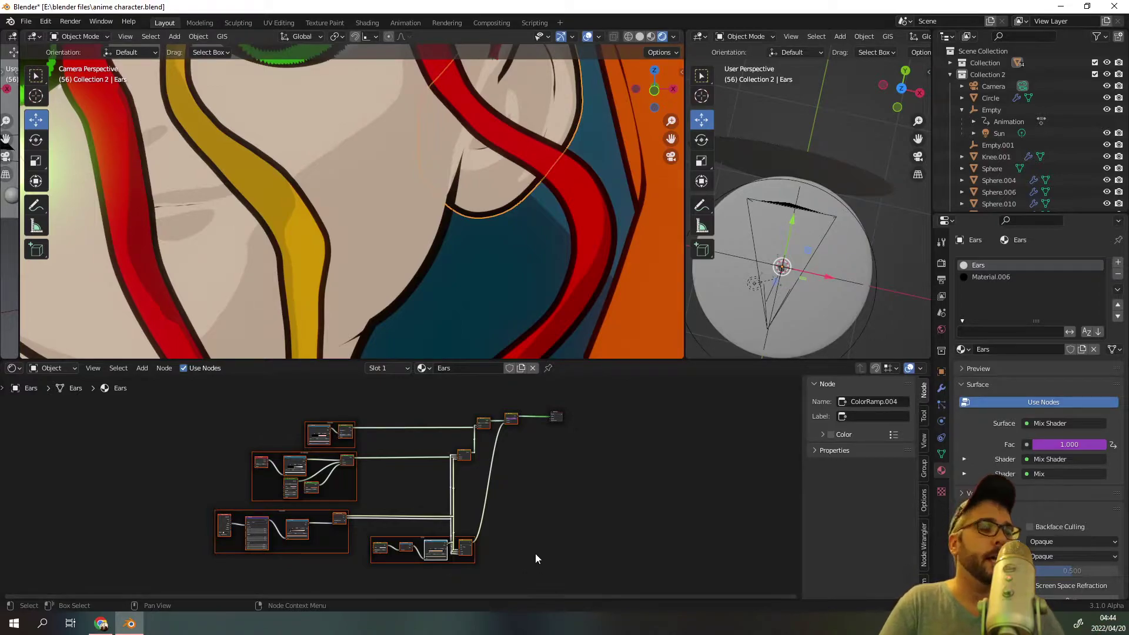
key("ctrl+g")
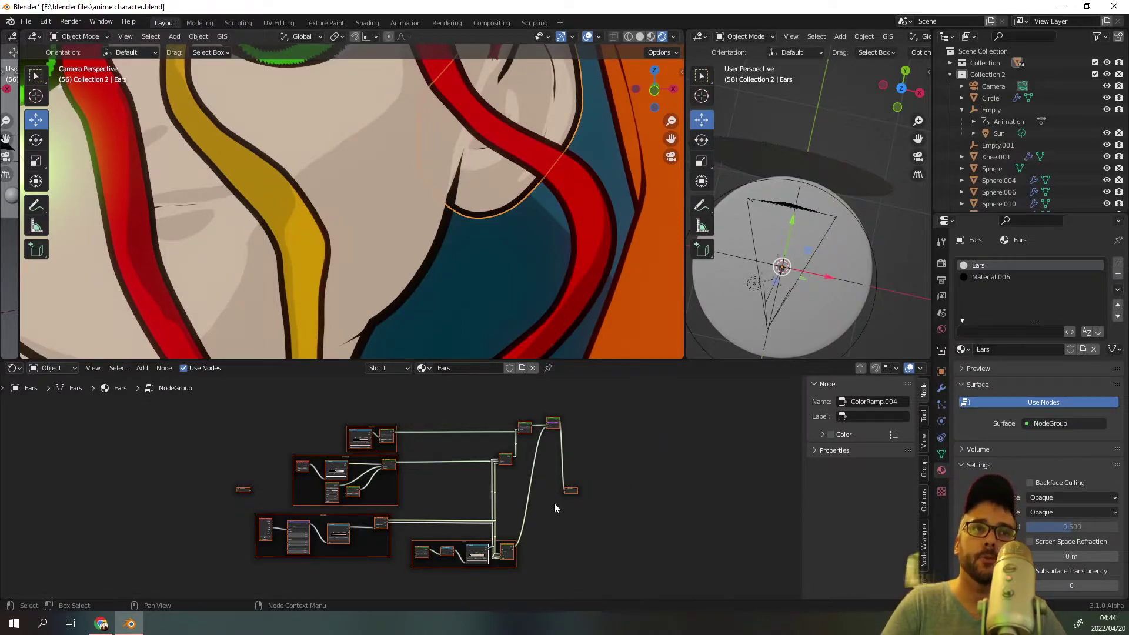
key("Tab")
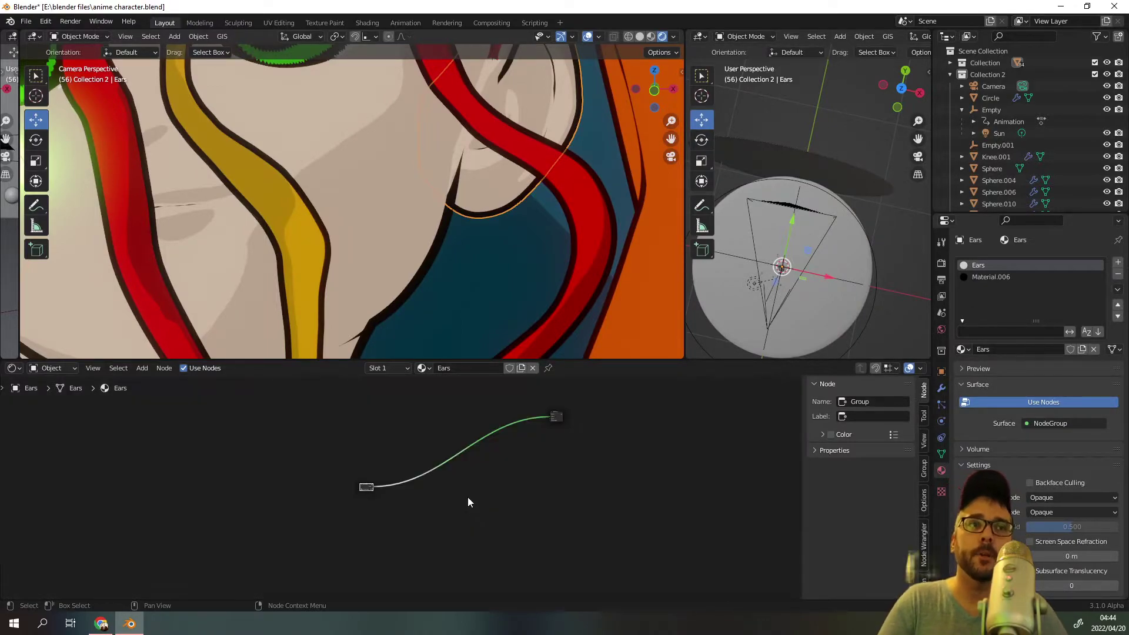
key("Tab")
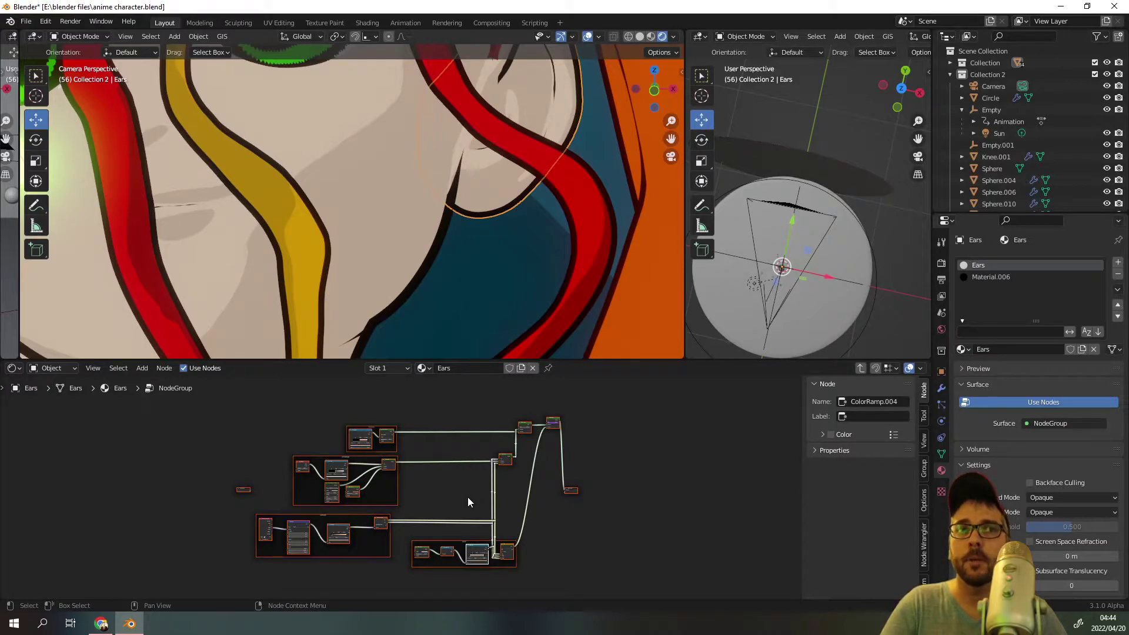
key("Tab")
scroll(400, 470, "up", 2)
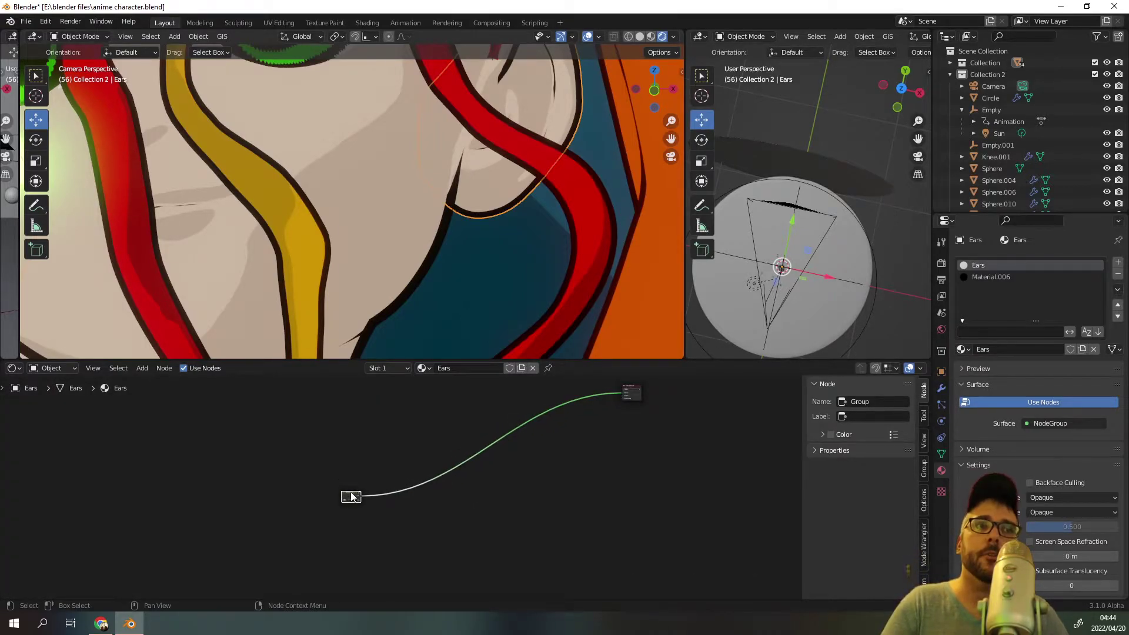
left_click_drag(339, 499, 574, 396)
Rename the node group to "Anime Shader 007" and copy that name.
scroll(610, 391, "up", 5)
double_click(556, 436)
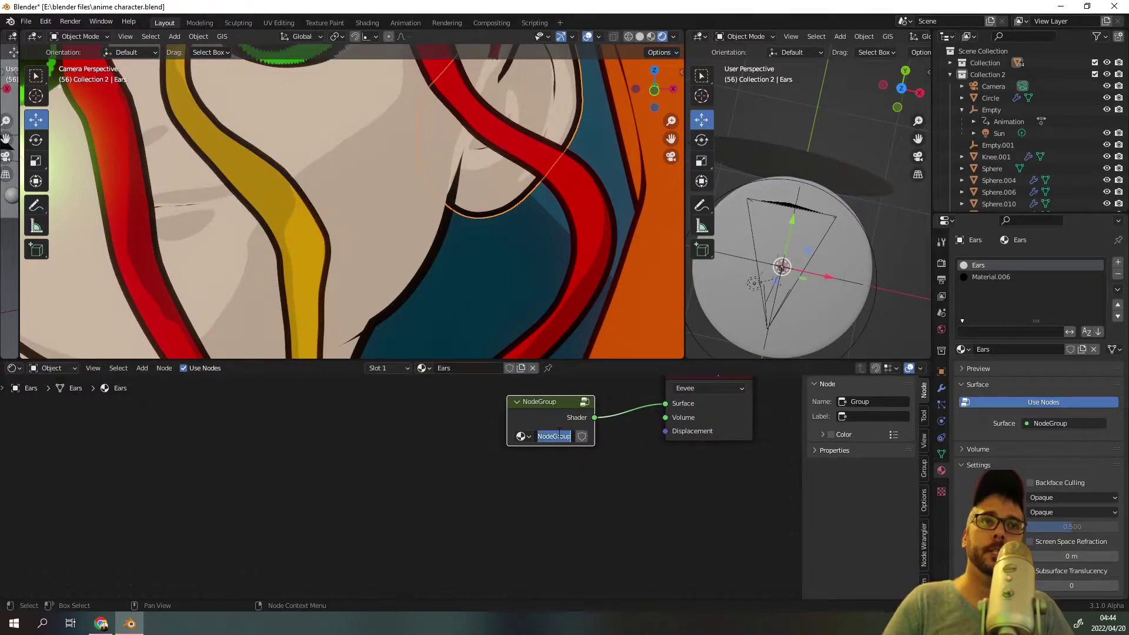
type("Anim")
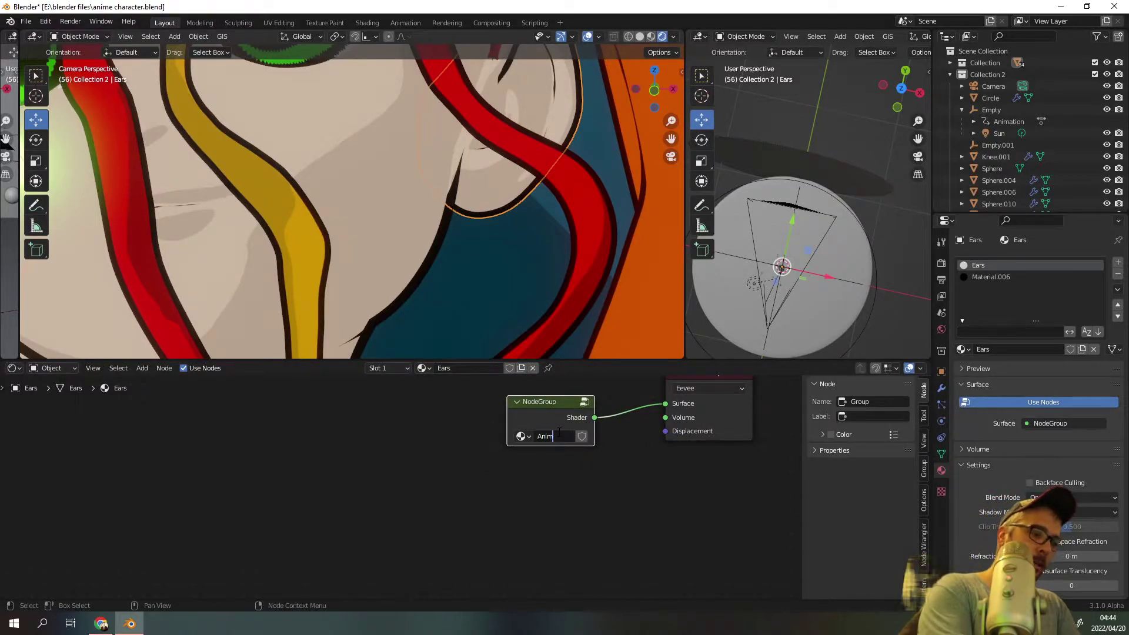
type("e Shader 007")
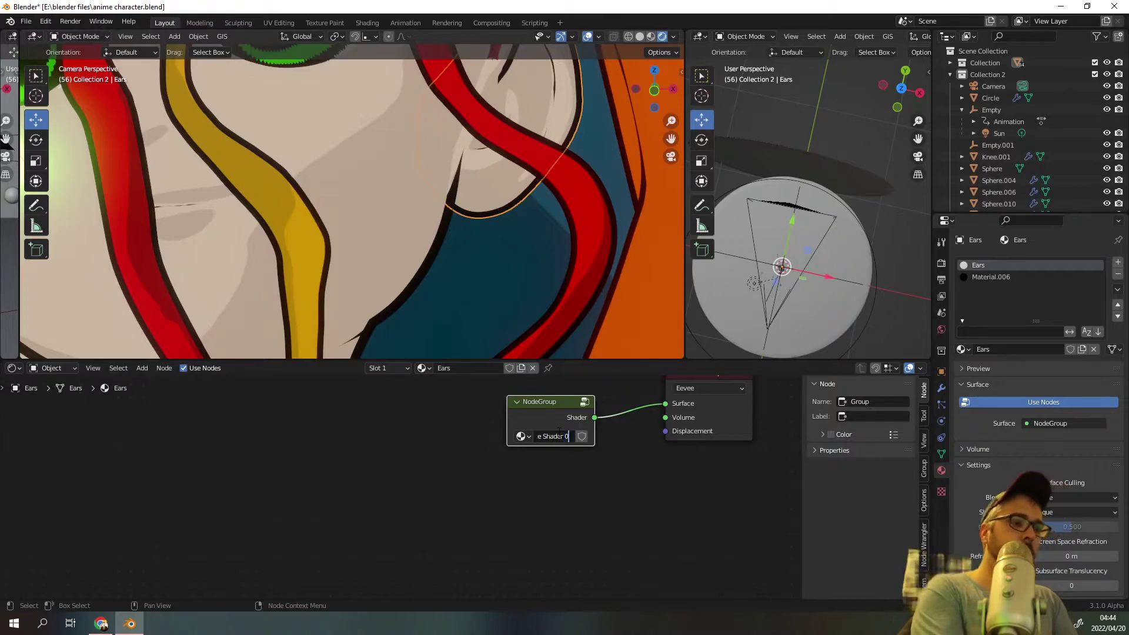
key("ctrl+a")
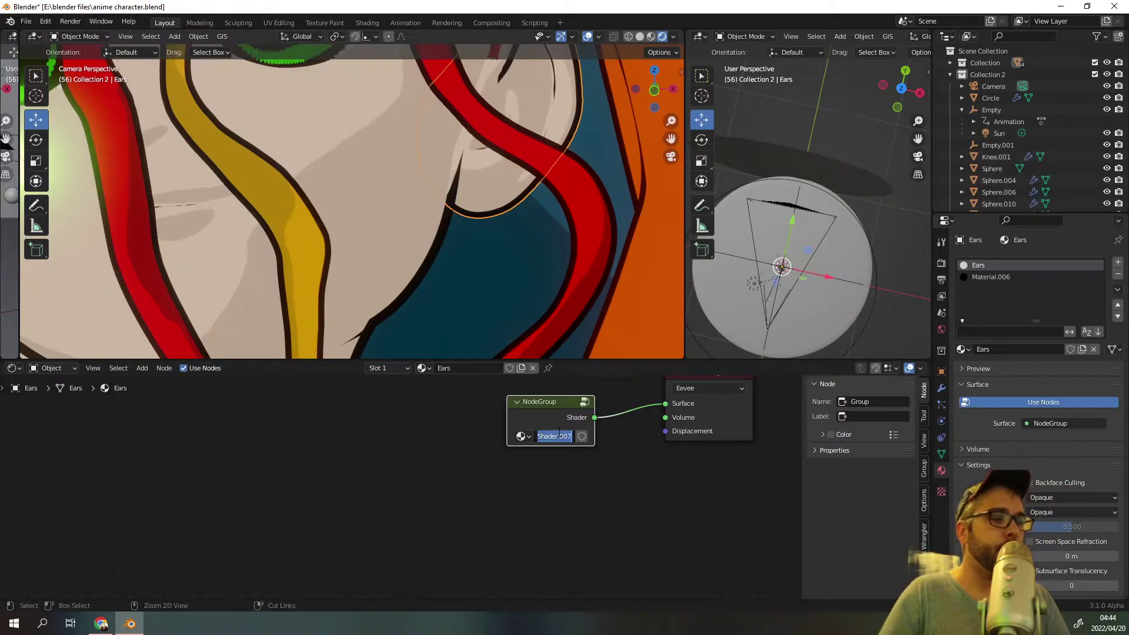
key("ctrl+c")
key("Return")
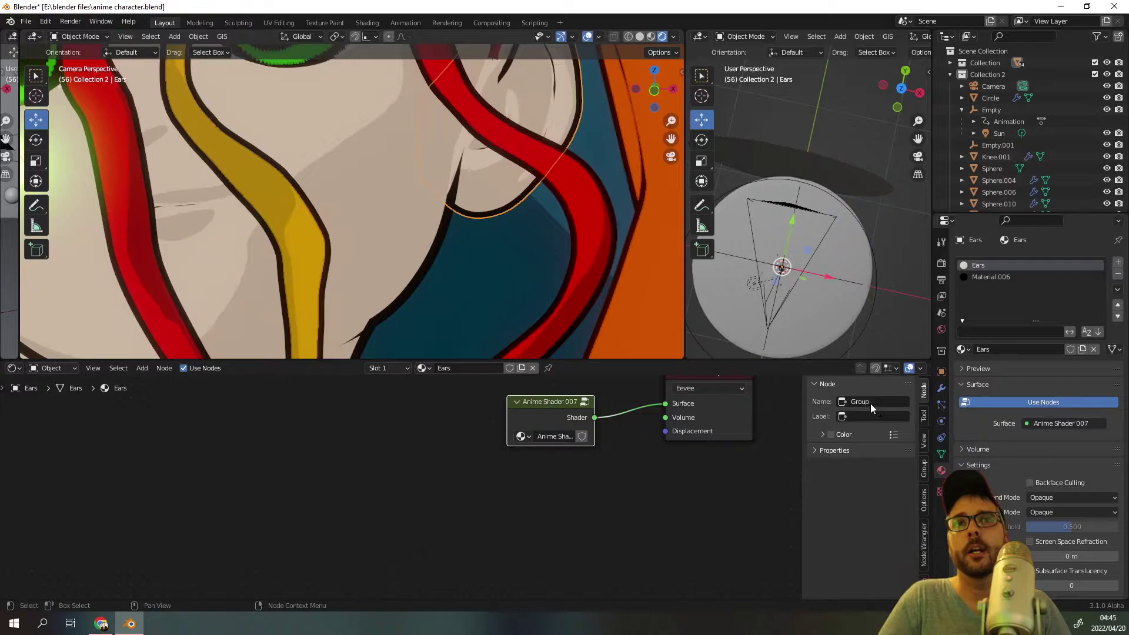
Set both the group node's name and its label to "Anime Shader 007".
left_click(870, 402)
key("ctrl+v")
left_click(863, 415)
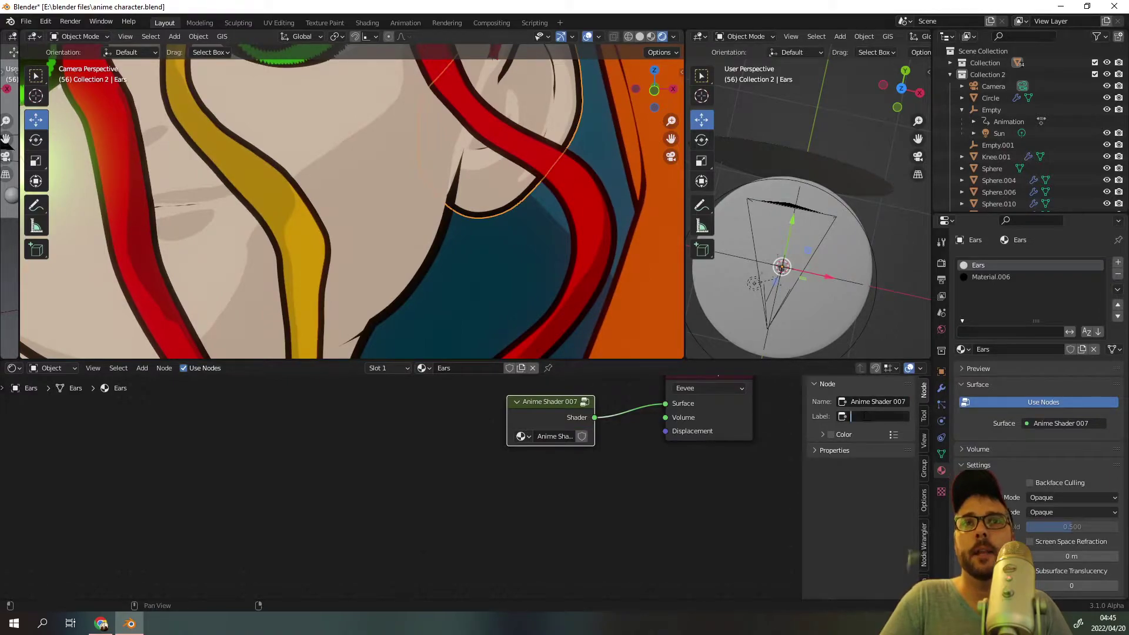
key("ctrl+v")
key("Return")
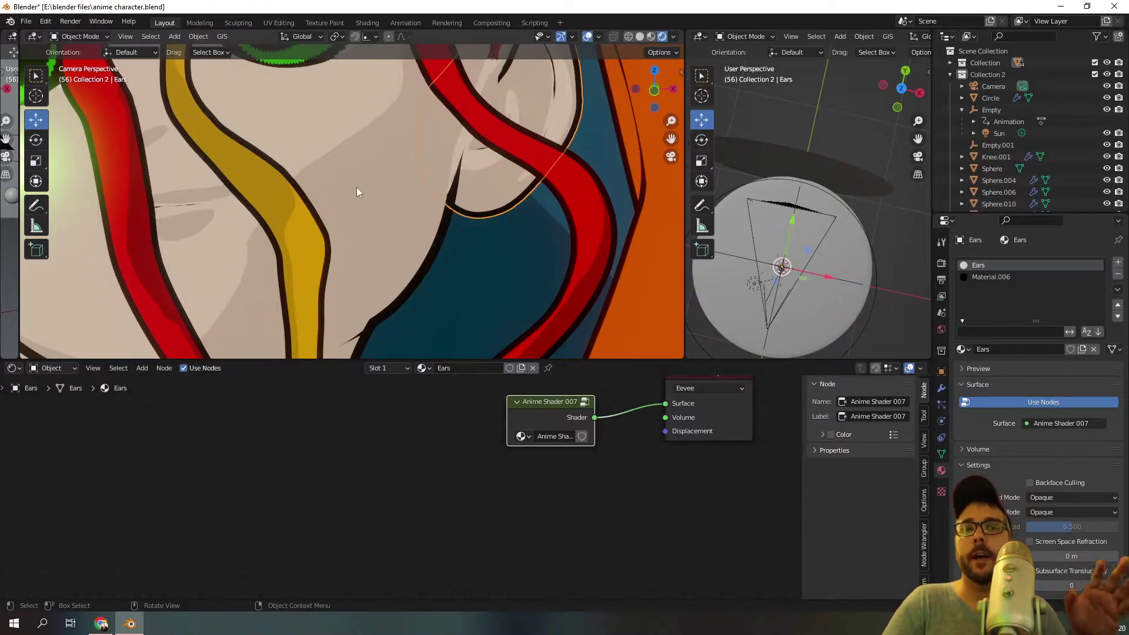
Save a copy of the project on the Desktop as "anime tut example.blend".
left_click(26, 21)
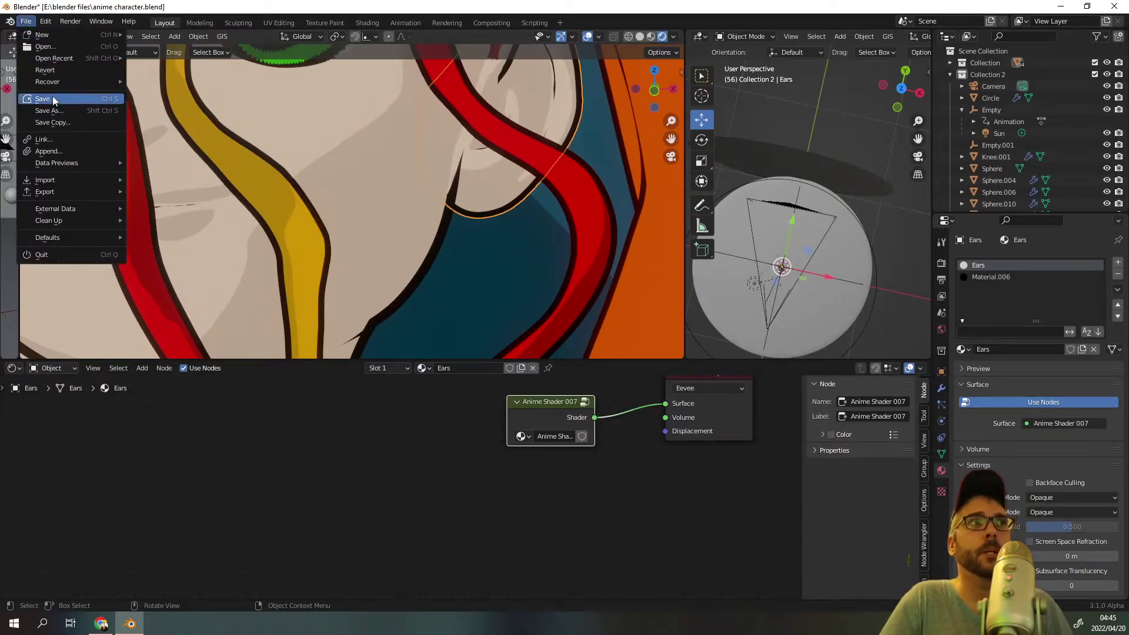
left_click(57, 111)
left_click(302, 253)
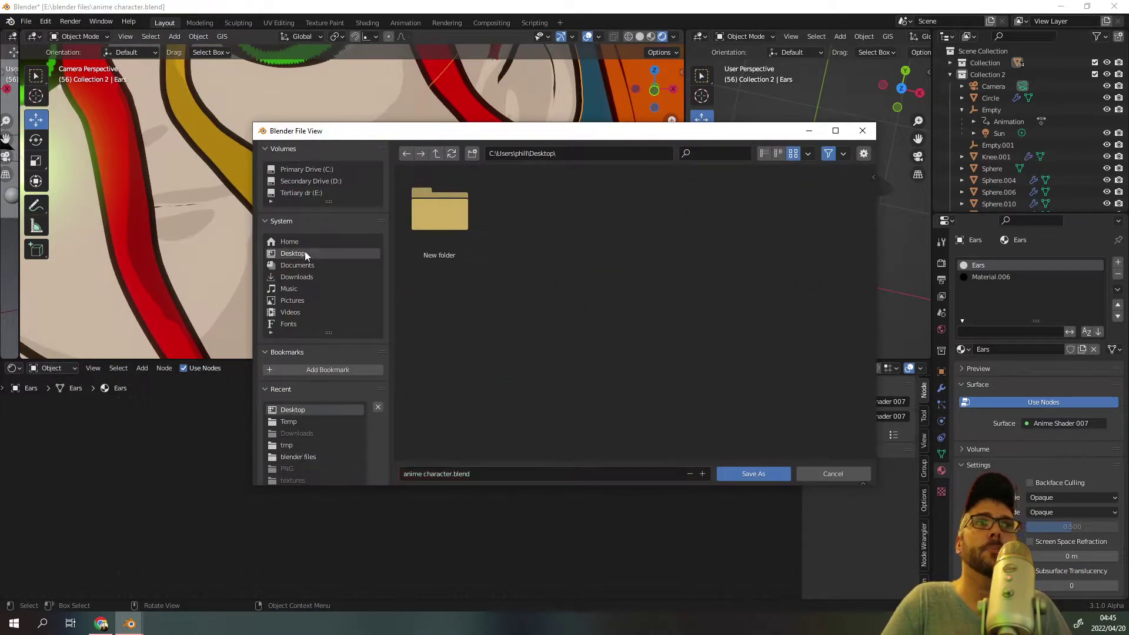
left_click(450, 474)
left_click(447, 474)
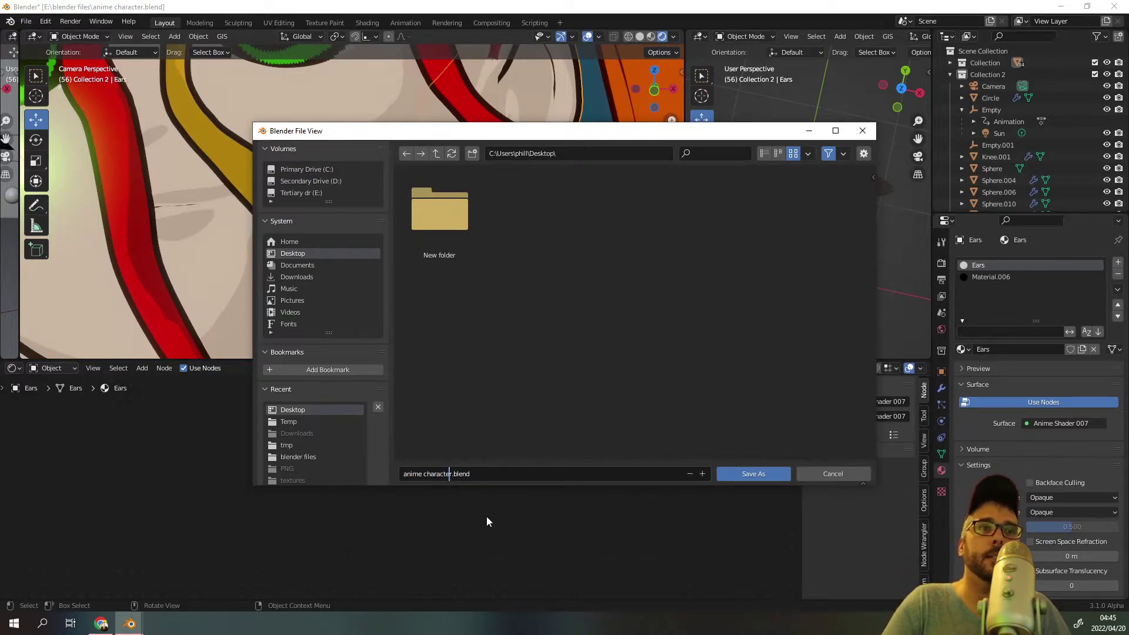
key("Delete")
key("Delete")
key("BackSpace")
key("BackSpace")
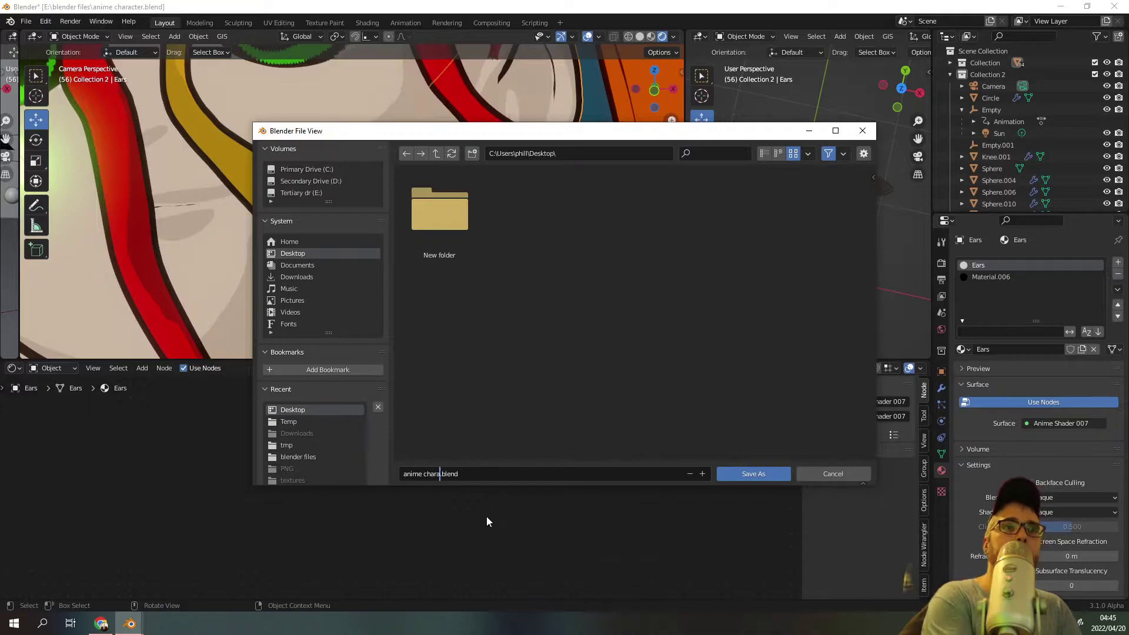
key("BackSpace")
key("BackSpace")
key("BackSpace")
key("BackSpace")
key("BackSpace")
type("t")
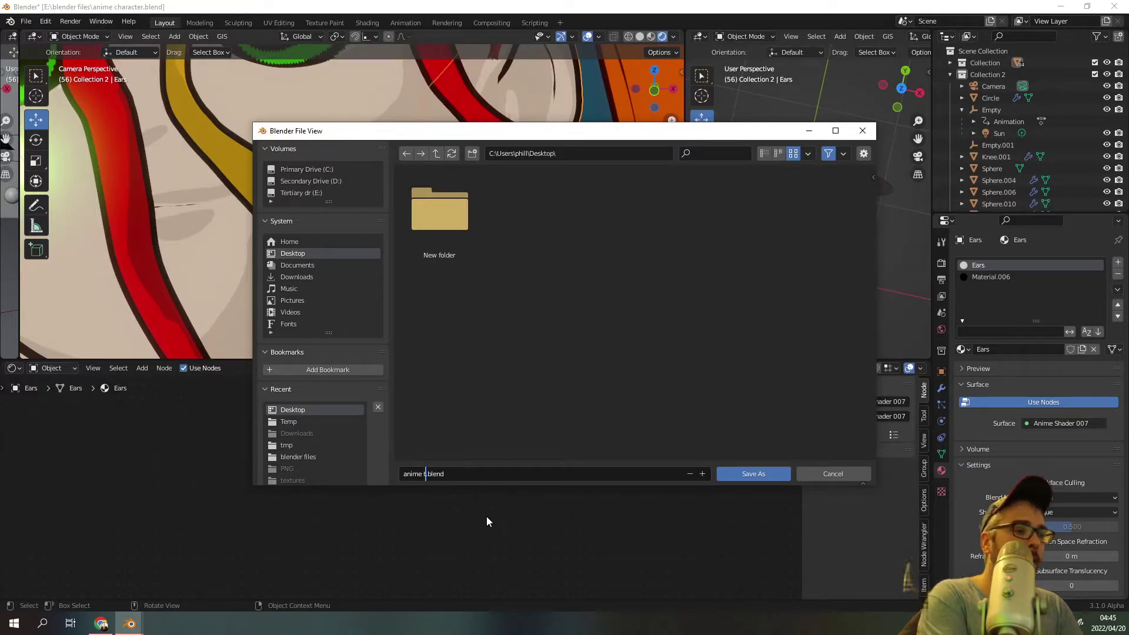
type("ut example")
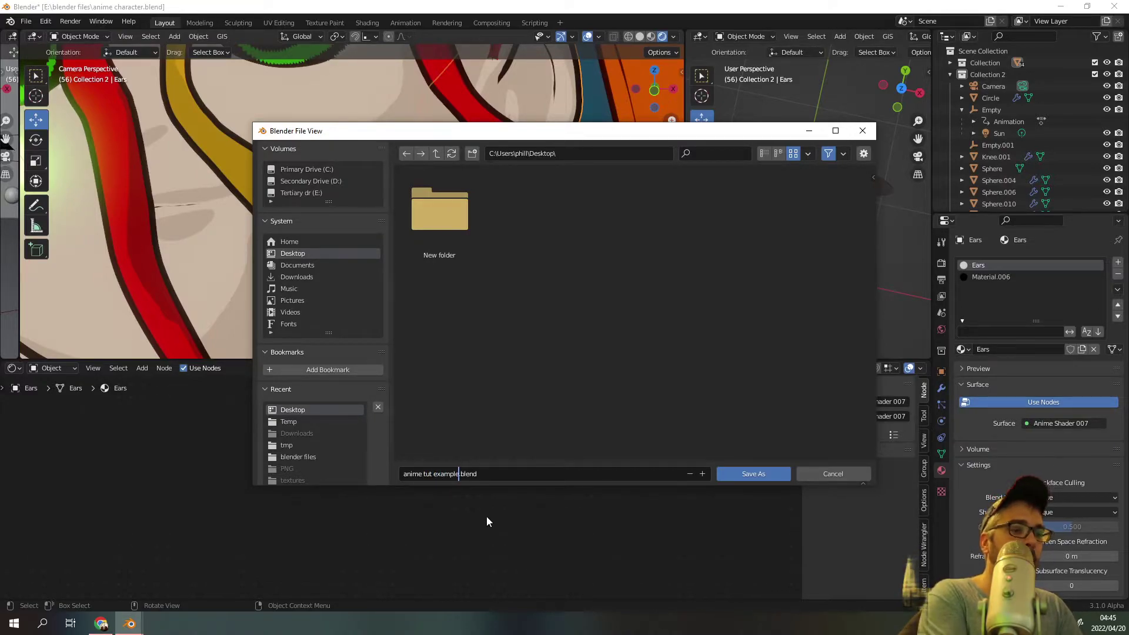
left_click(766, 474)
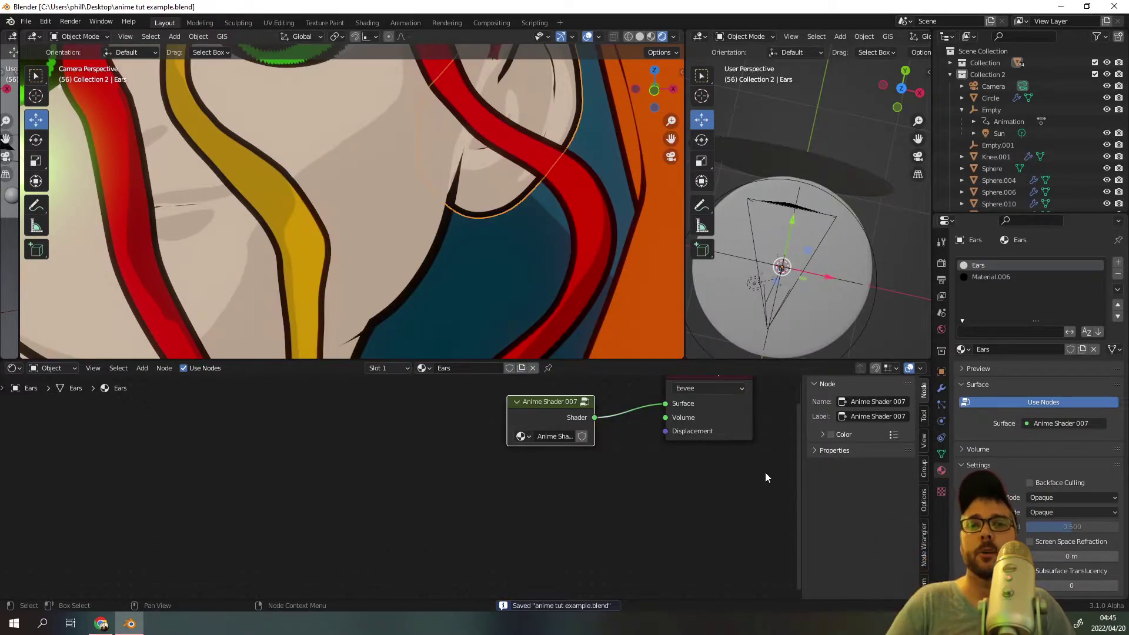
Create a new file from the General template.
left_click(27, 23)
mouse_move(38, 38)
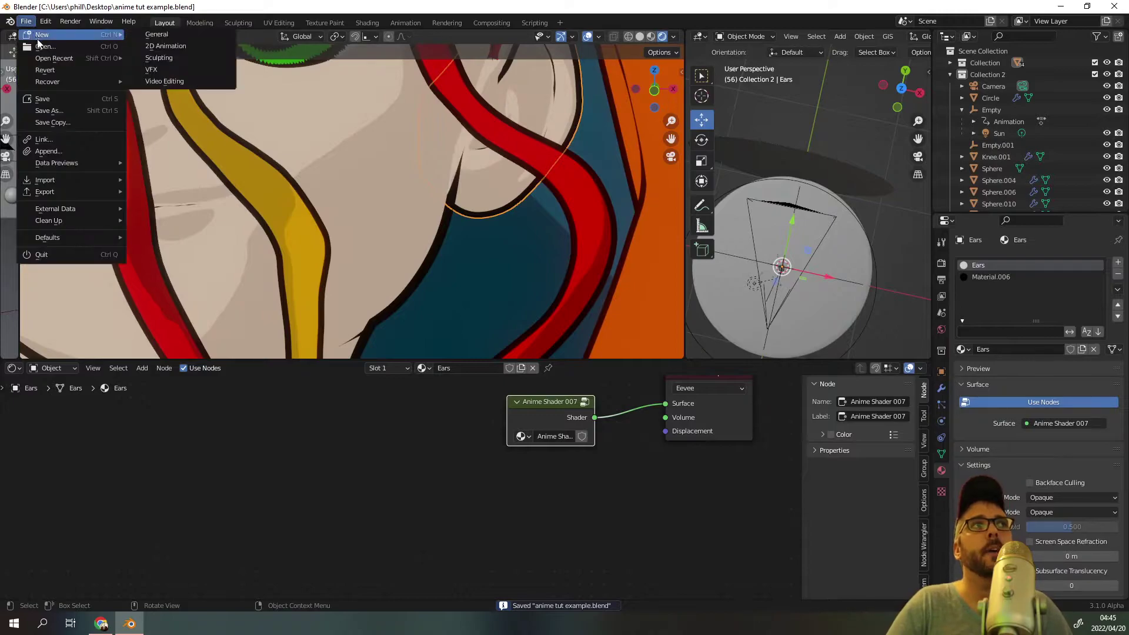
left_click(151, 32)
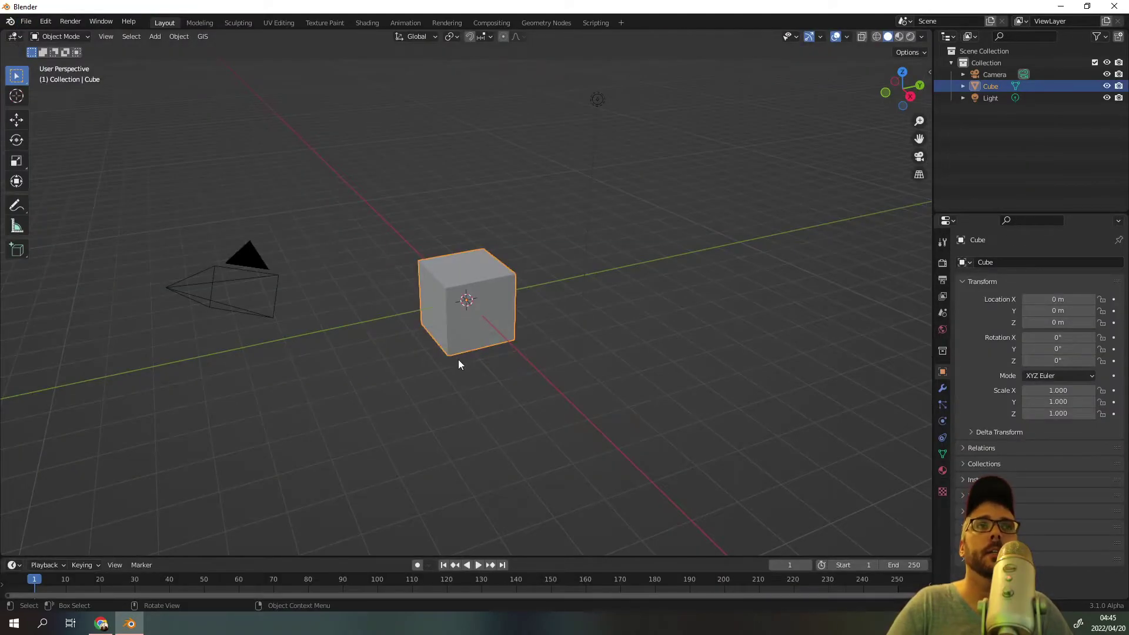
Add a plane mesh to the scene and scale it by 10.
key("shift+a")
mouse_move(471, 354)
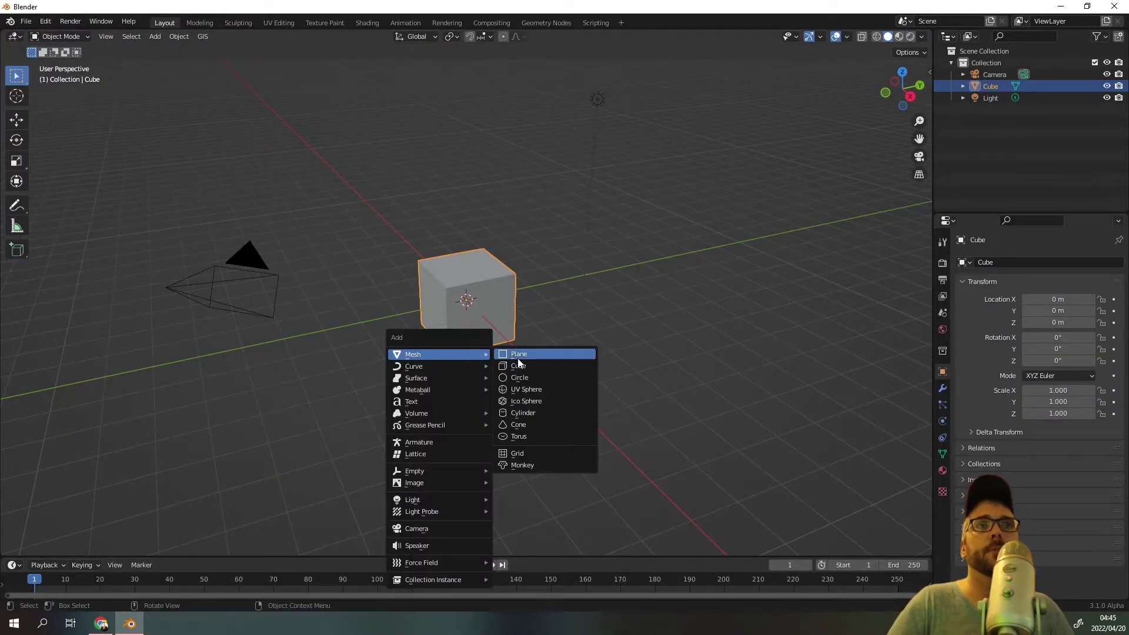
left_click(517, 356)
type("s1")
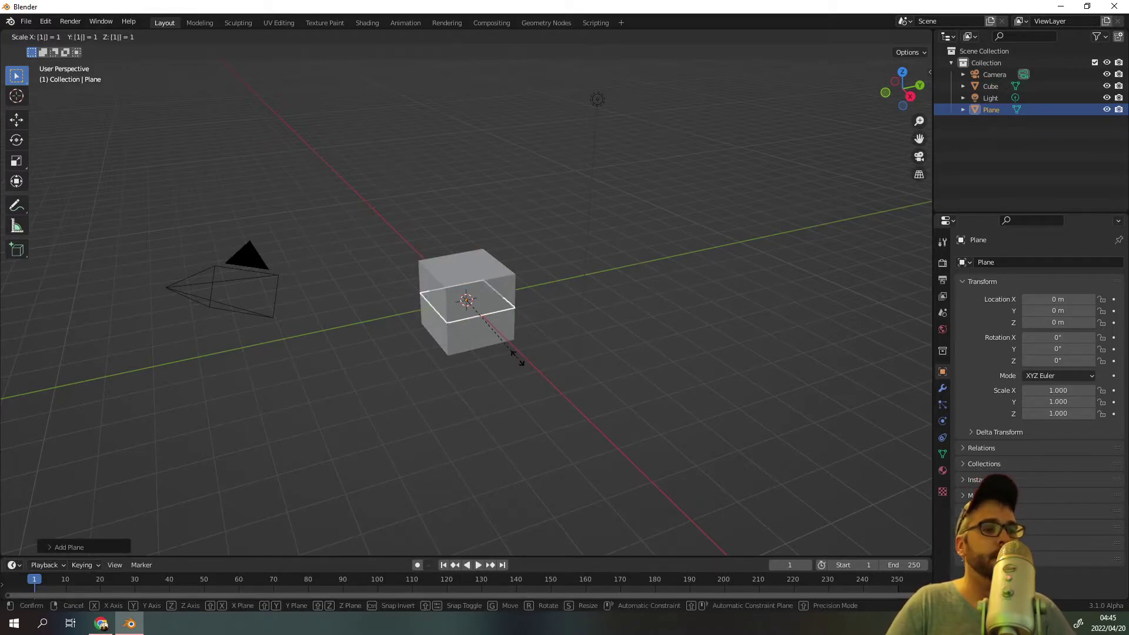
type("0")
key("Return")
Duplicate the default cube and place the copy about 3.4 m away along the Y axis.
left_click(487, 280)
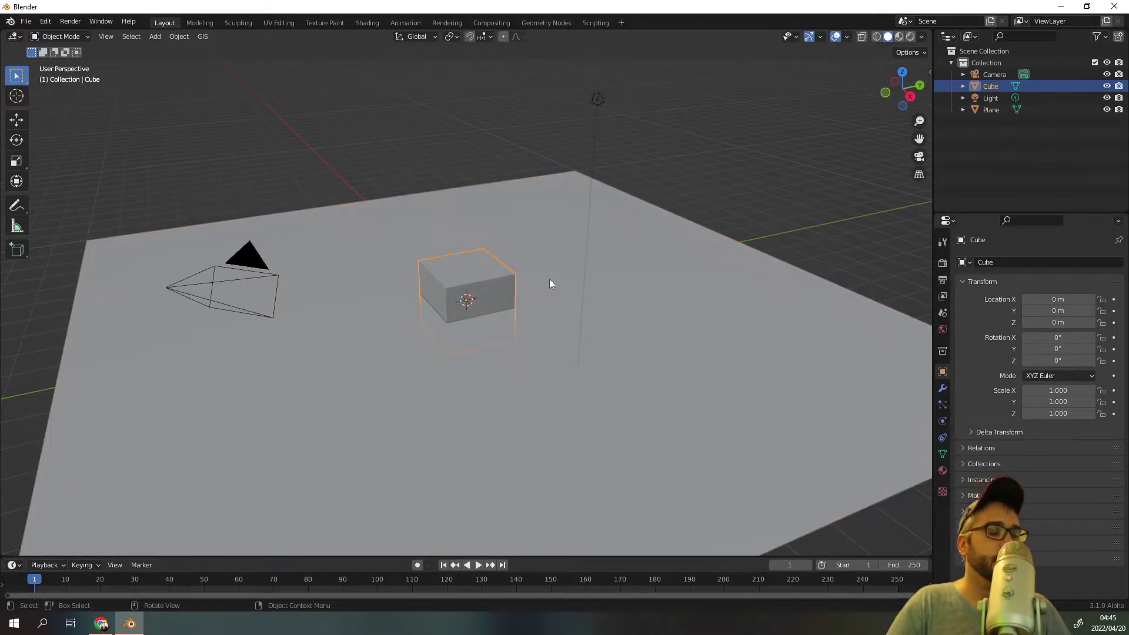
key("shift+d")
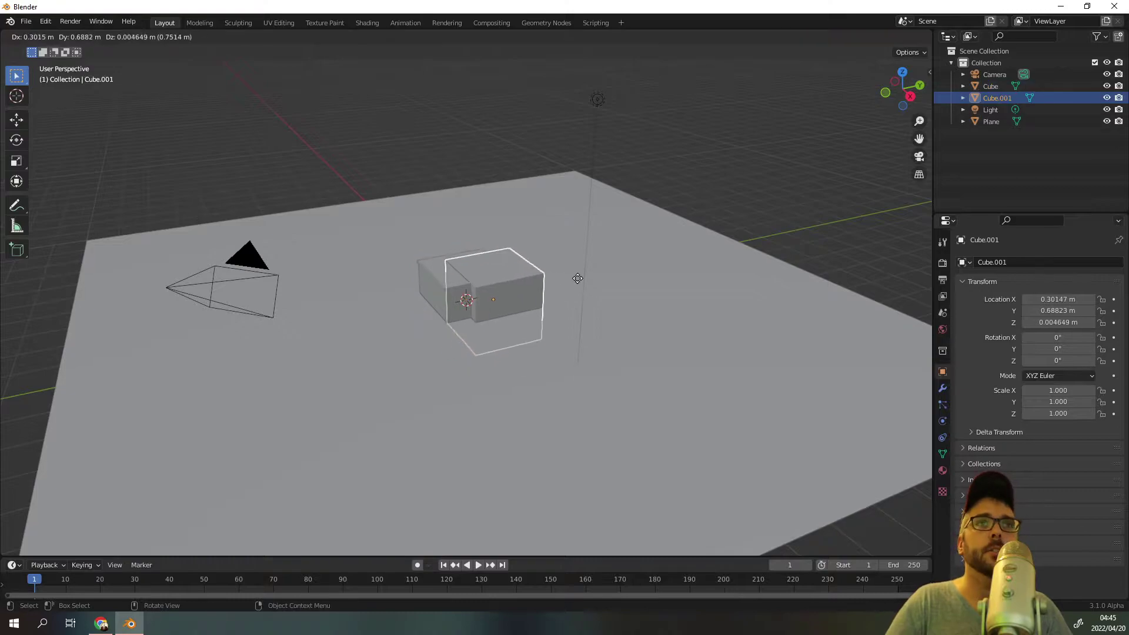
left_click(653, 247)
Select the duplicated cube beside the original one.
left_click(471, 279)
left_click(371, 383)
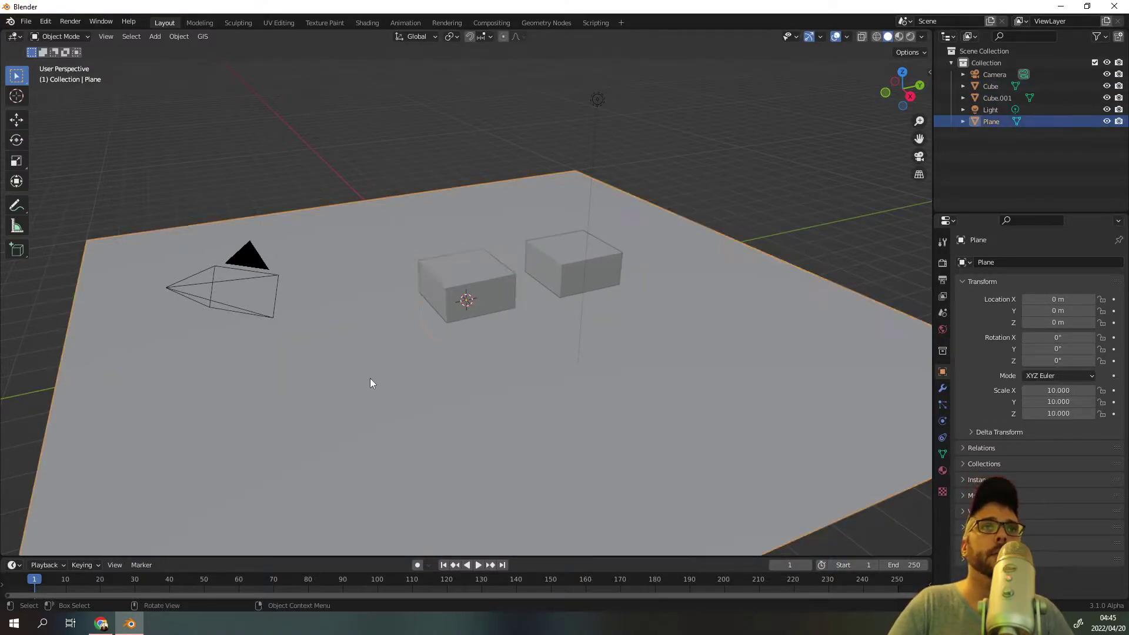
left_click(26, 22)
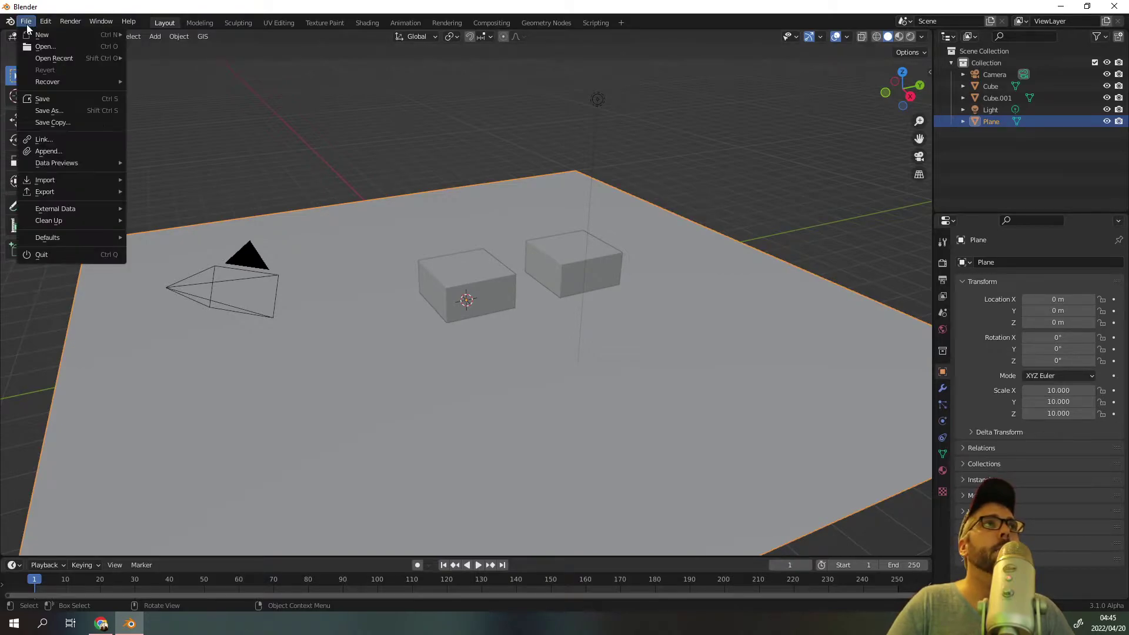
left_click(584, 254)
left_click(563, 263)
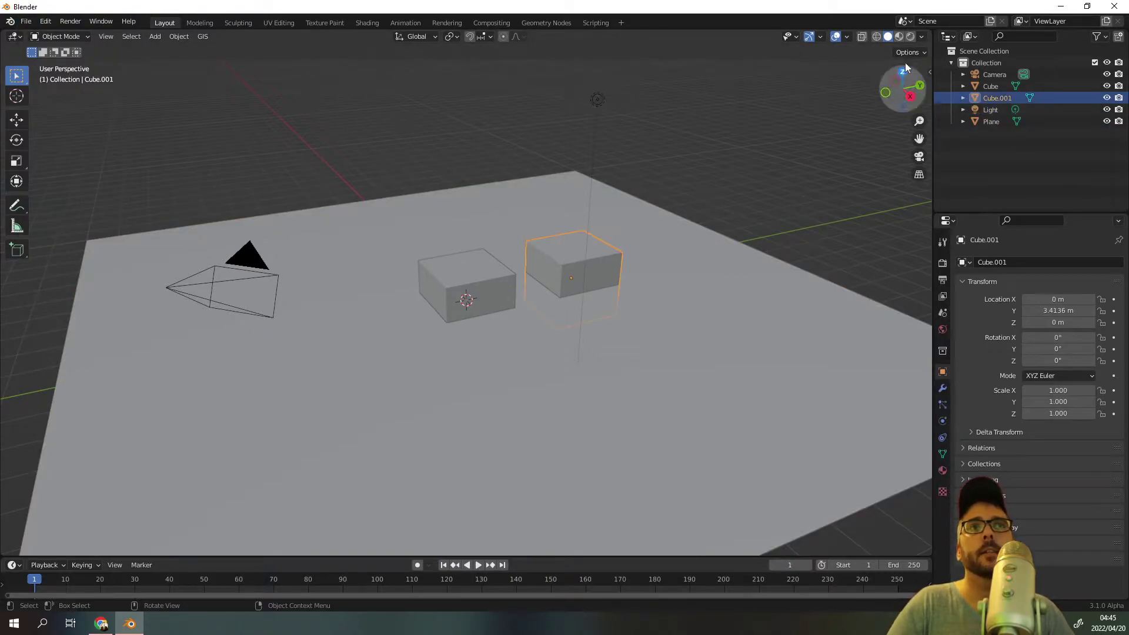
Switch the viewport to rendered shading and turn the timeline area into an enlarged Shader Editor.
left_click(911, 36)
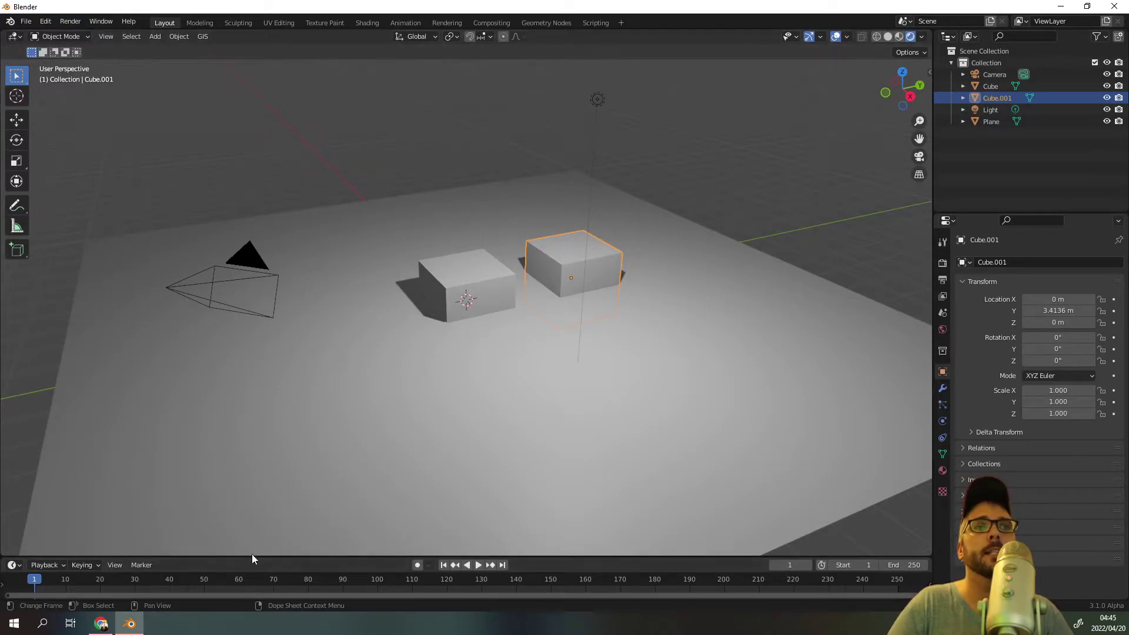
left_click_drag(252, 557, 252, 369)
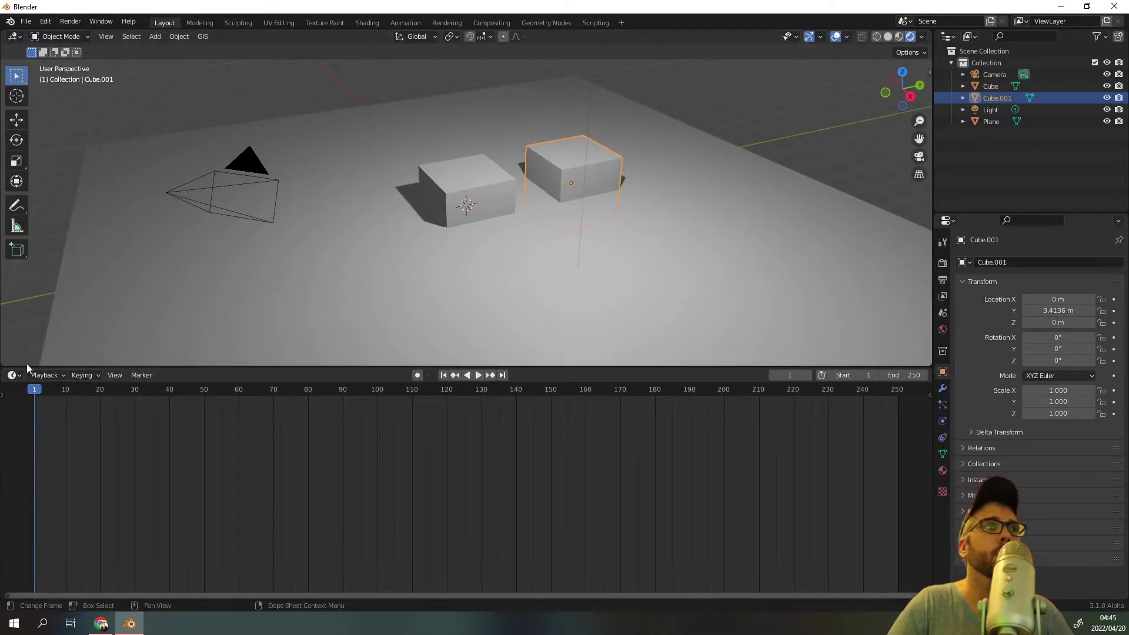
left_click(14, 376)
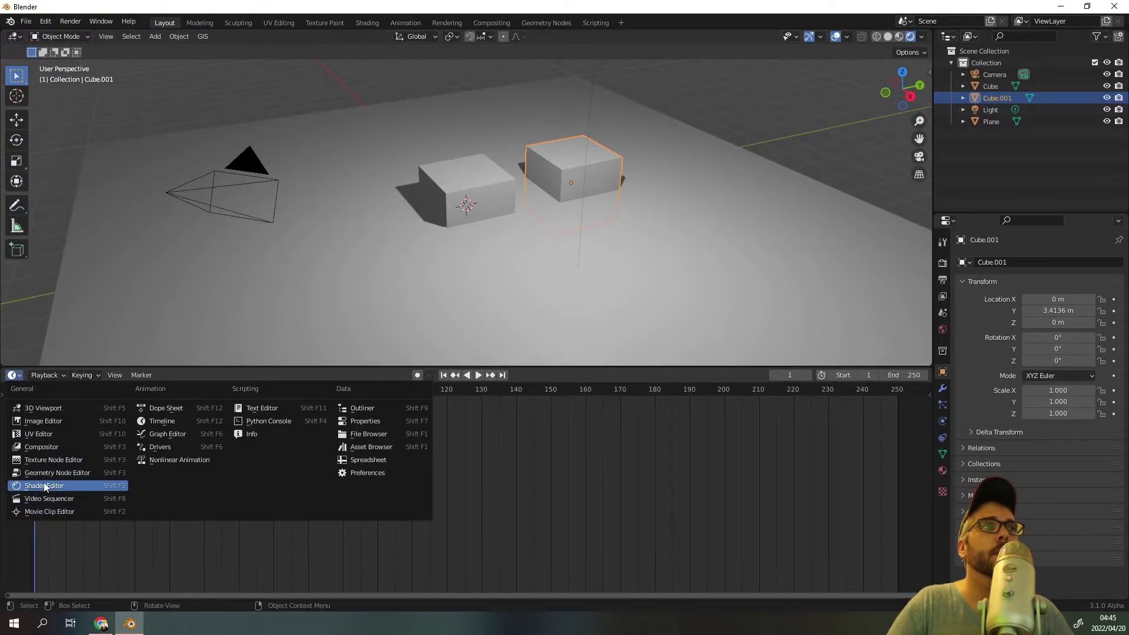
left_click(59, 483)
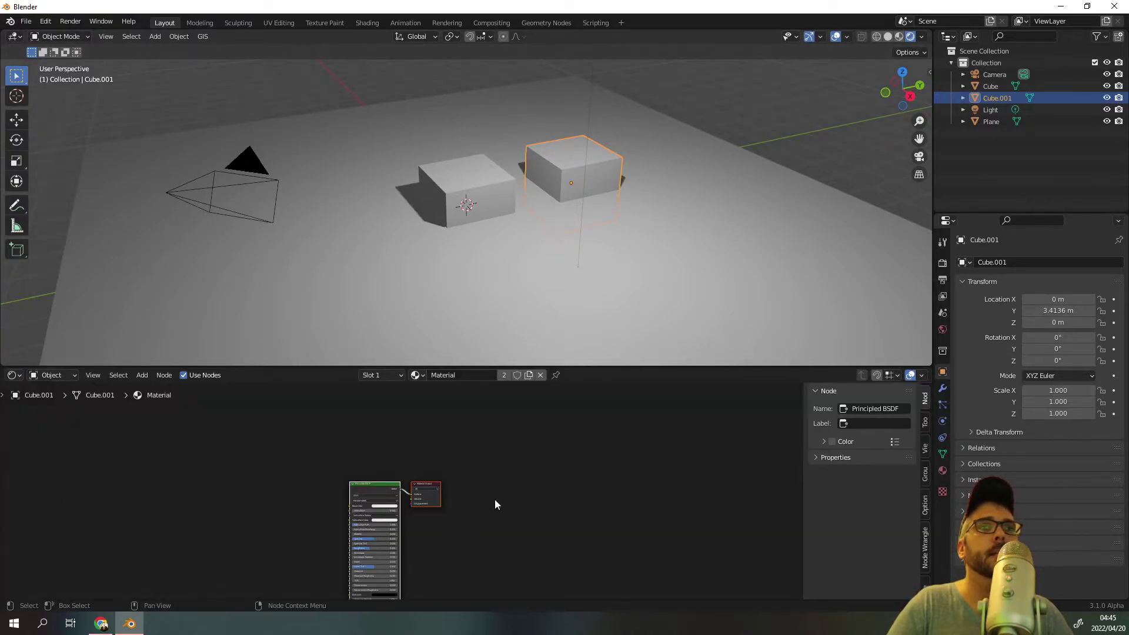
Set the base color of the material shared by both cubes to red.
scroll(351, 533, "up", 5)
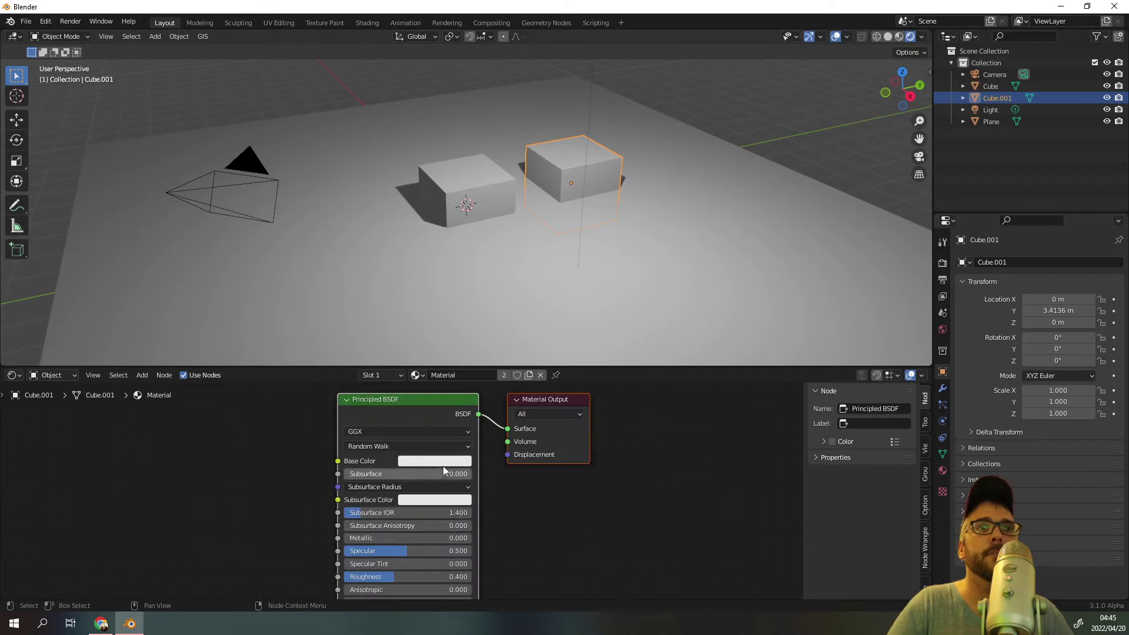
left_click(439, 461)
left_click(453, 369)
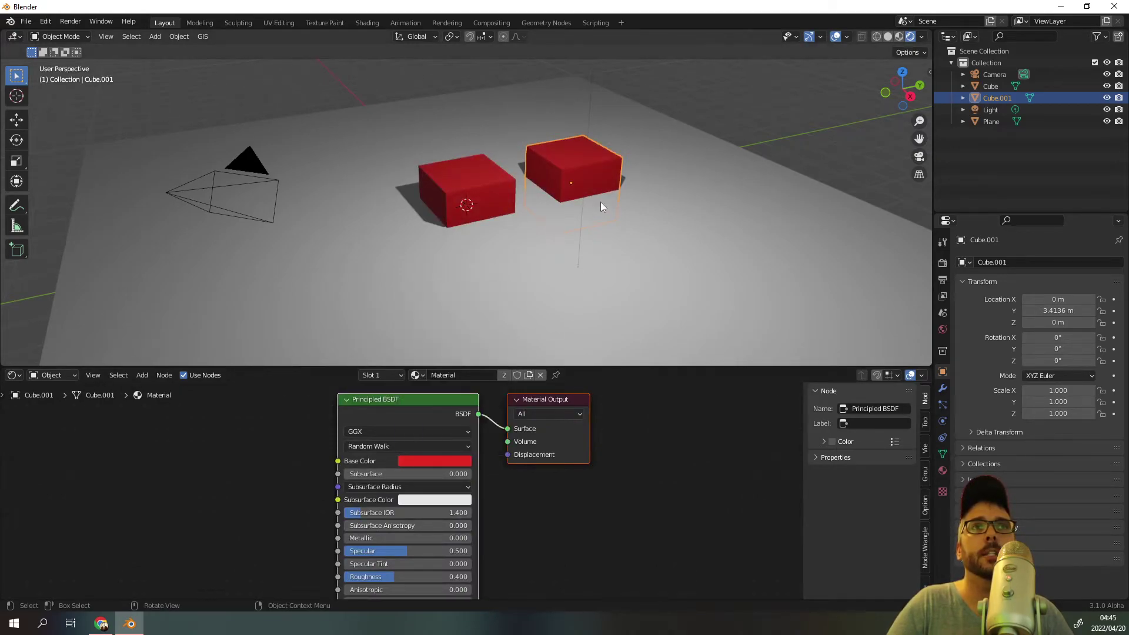
Give the duplicated cube its own copy of the material and set its base color to magenta.
left_click(502, 376)
left_click(436, 462)
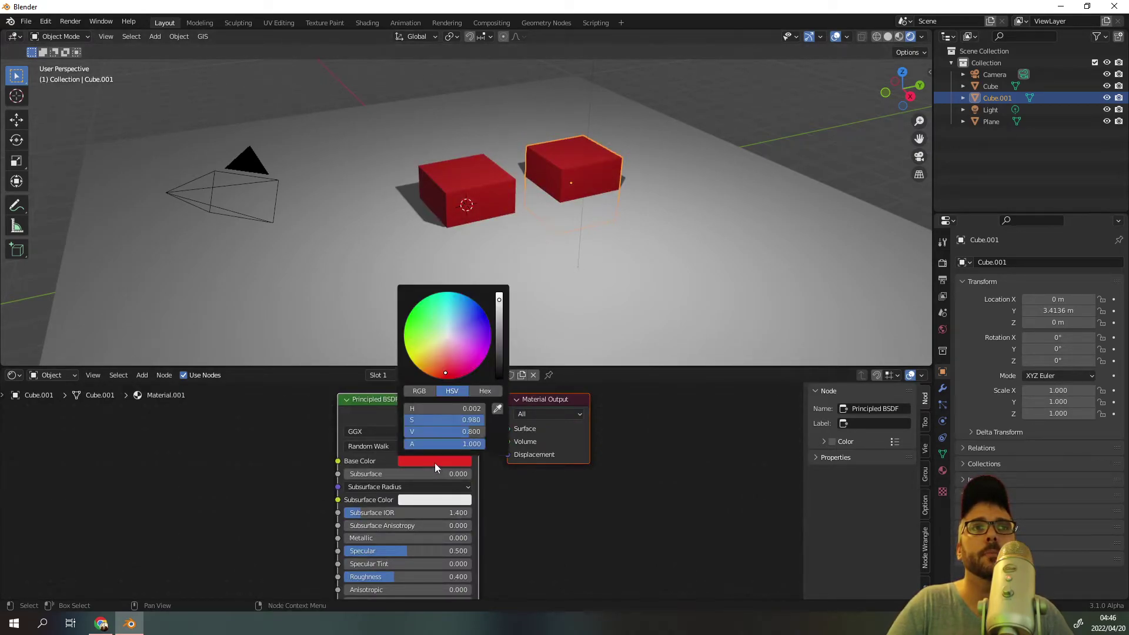
left_click(479, 358)
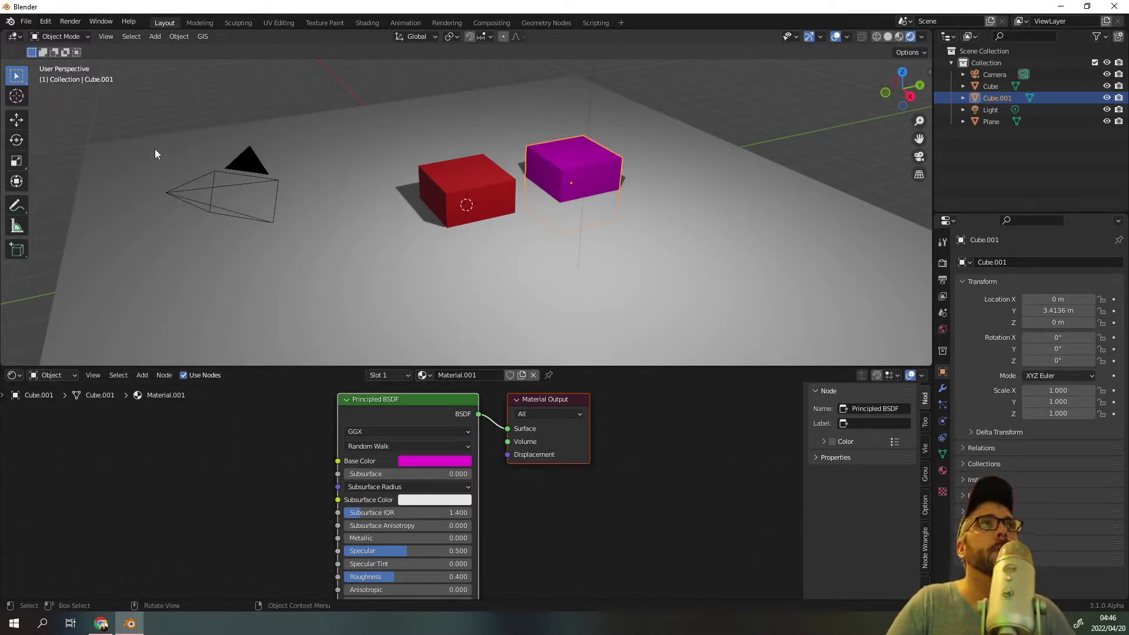
Append the node group "Anime Shader 007" from the NodeTree data of "anime tut example.blend" on the Desktop.
left_click(26, 22)
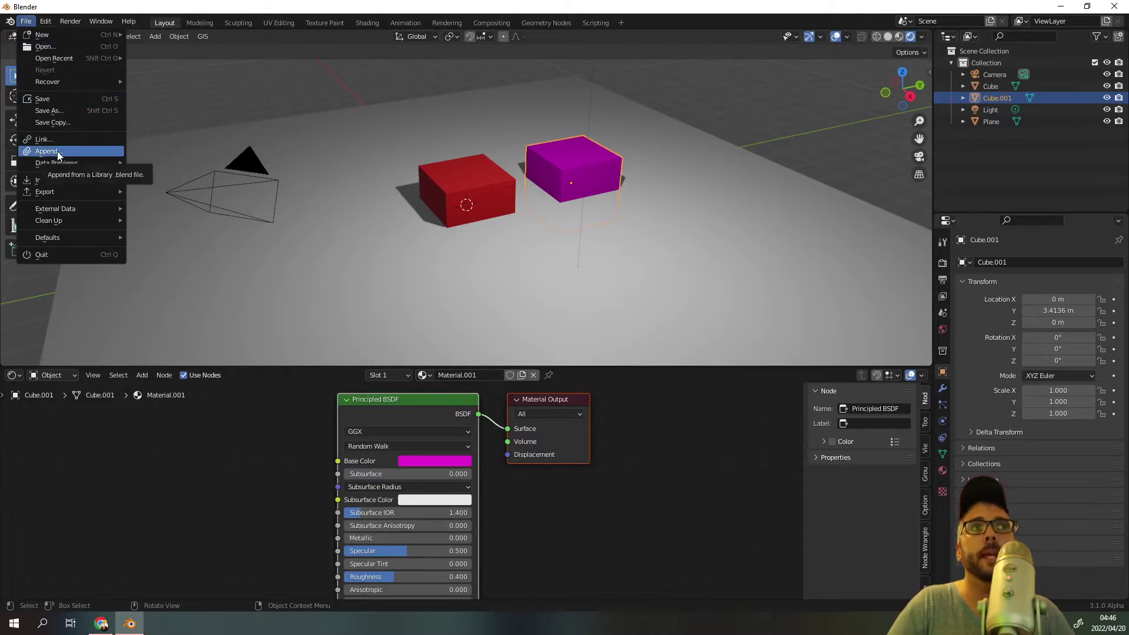
key("Escape")
key("shift+F1")
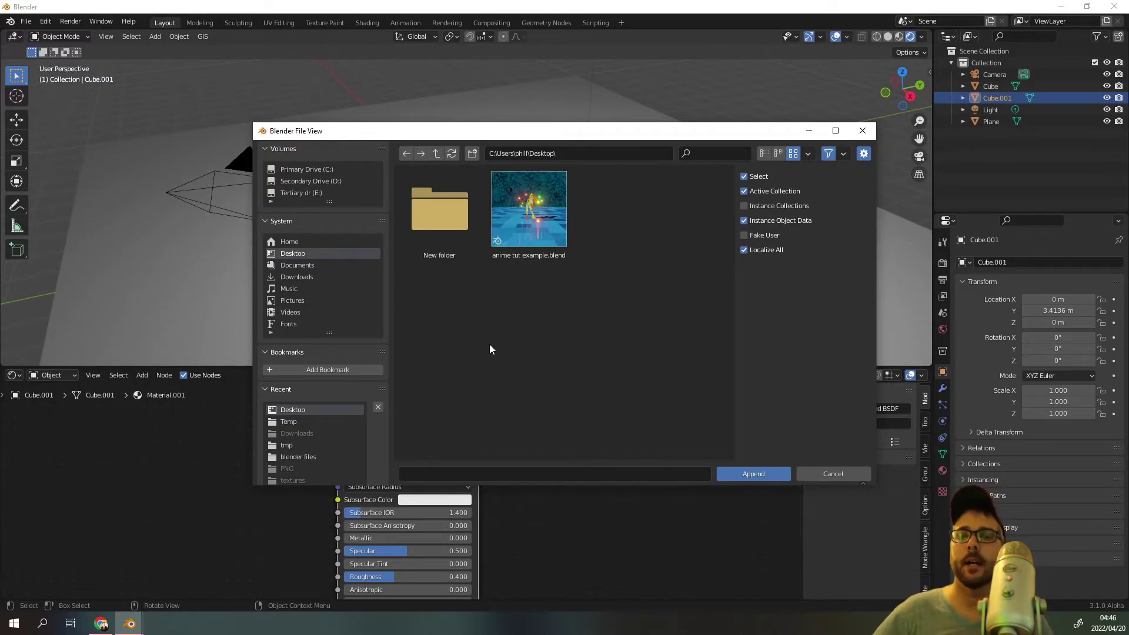
left_click(302, 256)
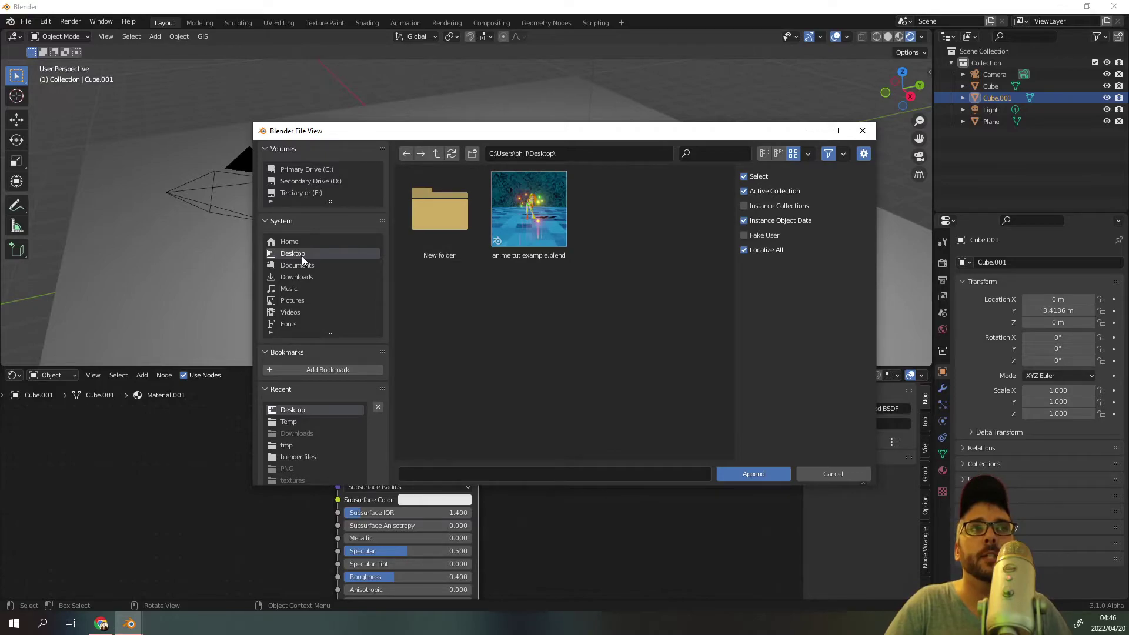
double_click(538, 227)
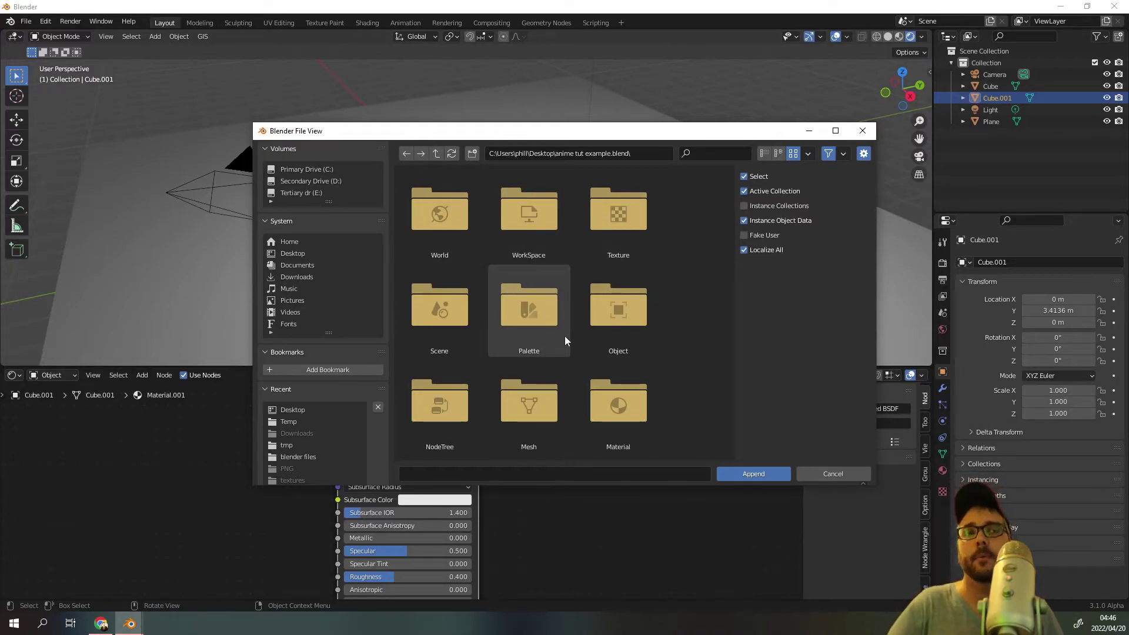
double_click(453, 404)
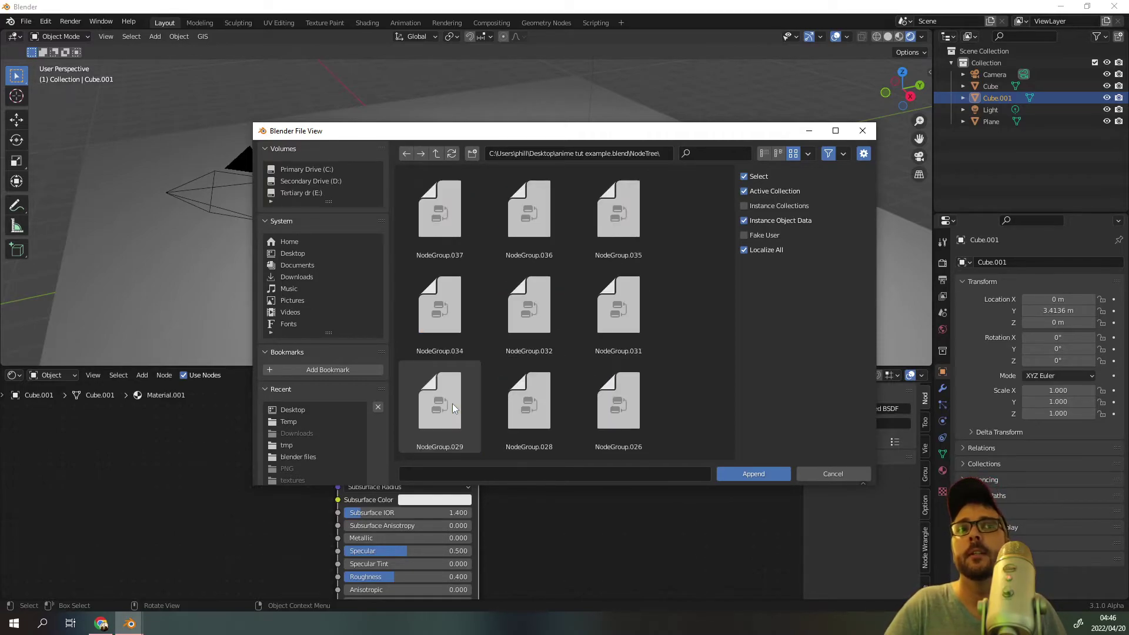
left_click(710, 154)
type("an")
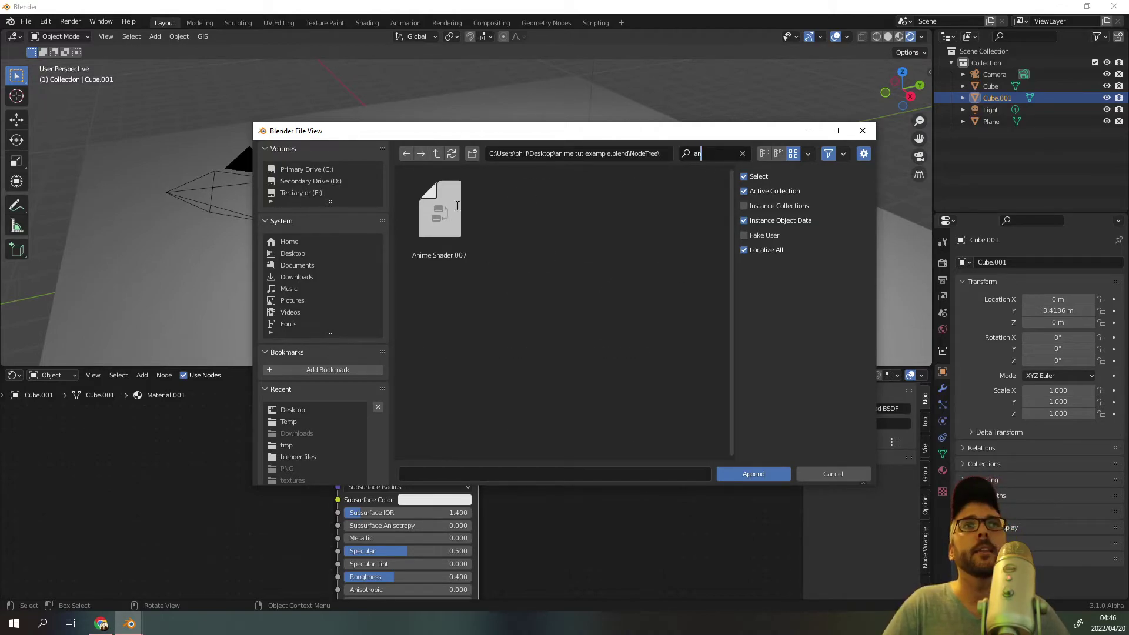
double_click(448, 213)
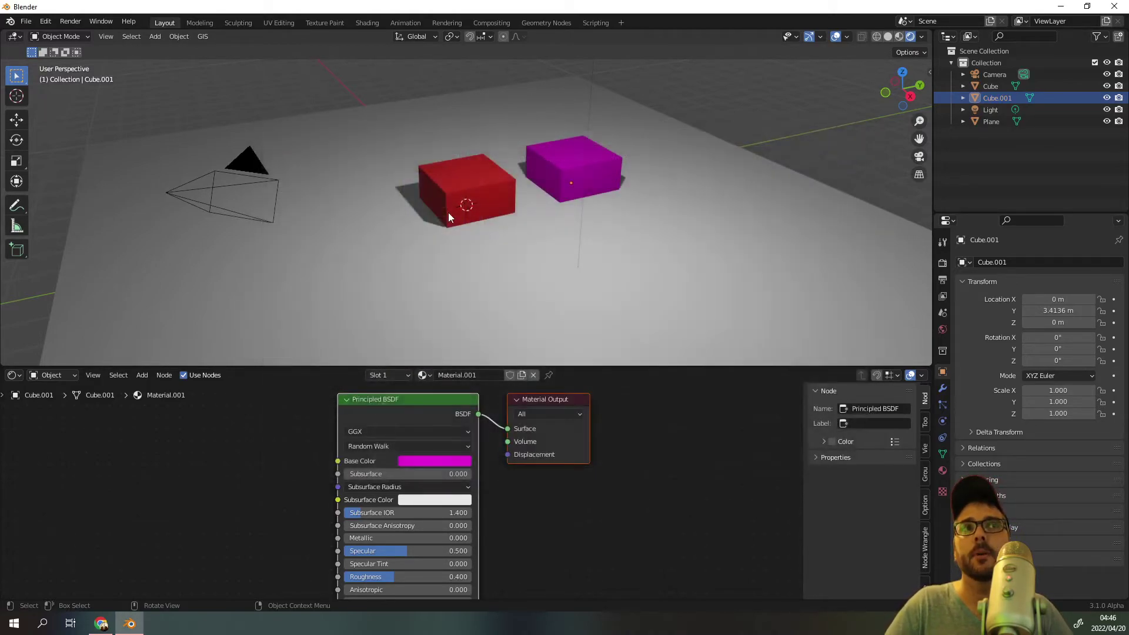
Add the Anime Shader 007 group node to the duplicated cube's material, beside the Principled BSDF.
left_click(297, 485)
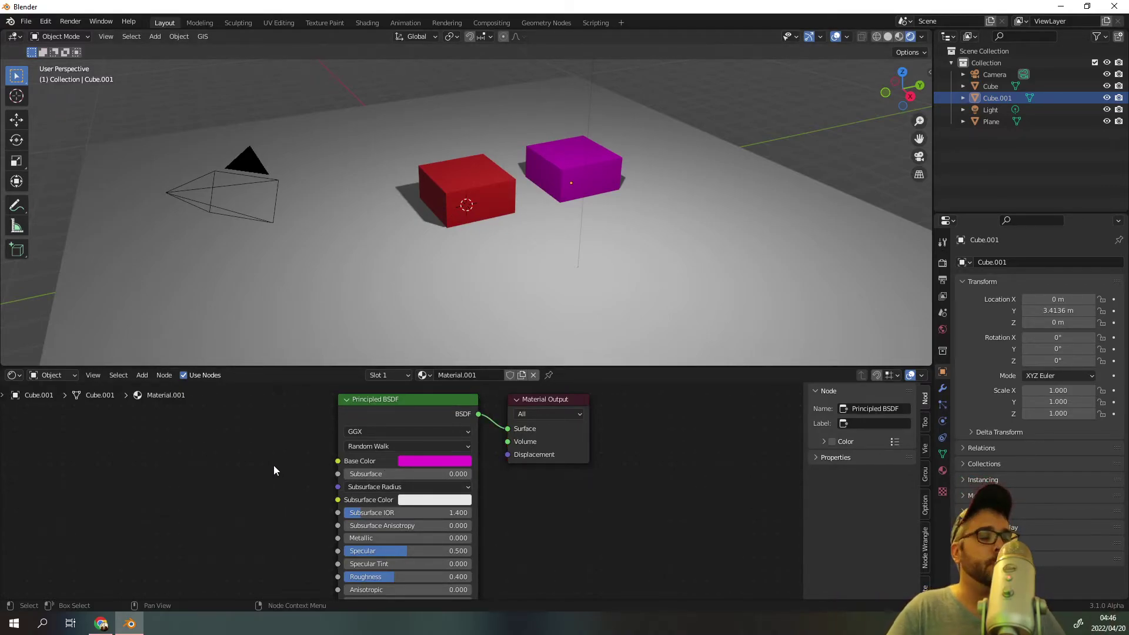
key("shift+a")
mouse_move(249, 578)
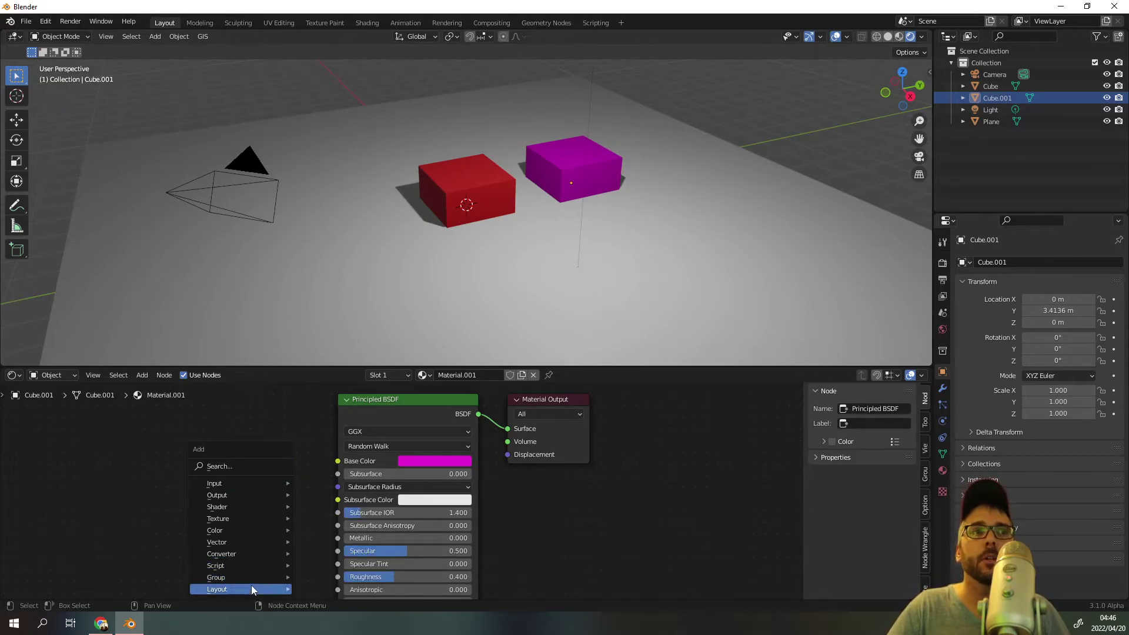
left_click(335, 580)
left_click(269, 442)
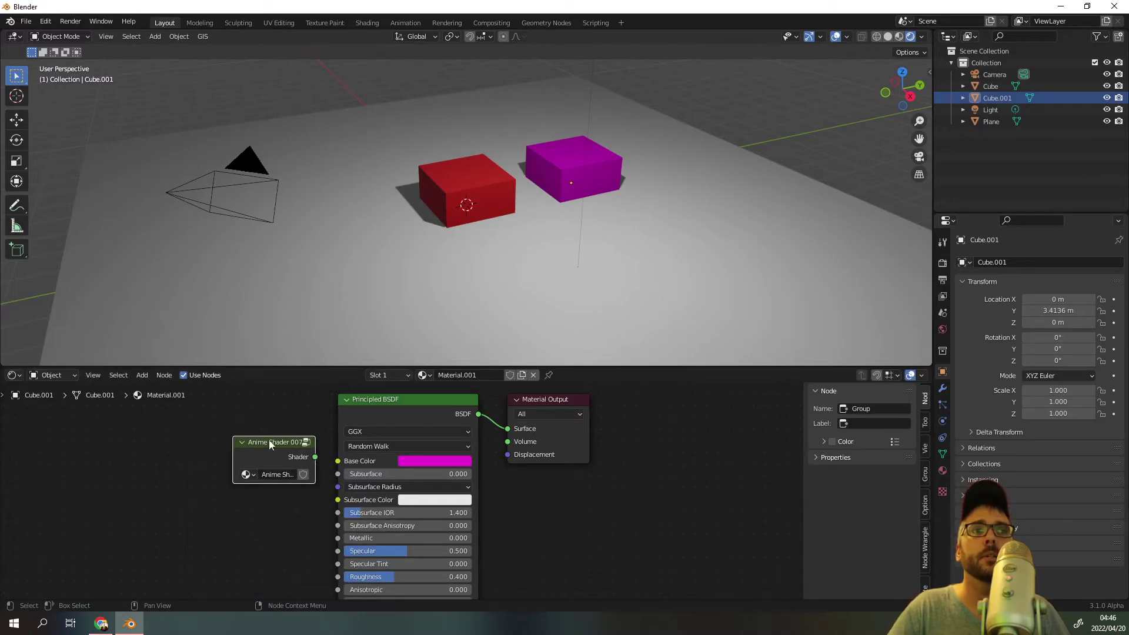
Connect the Anime Shader 007 output to the Material Output's Surface and put the group in place of the deleted Principled BSDF.
left_click_drag(316, 457, 394, 408)
left_click(397, 411)
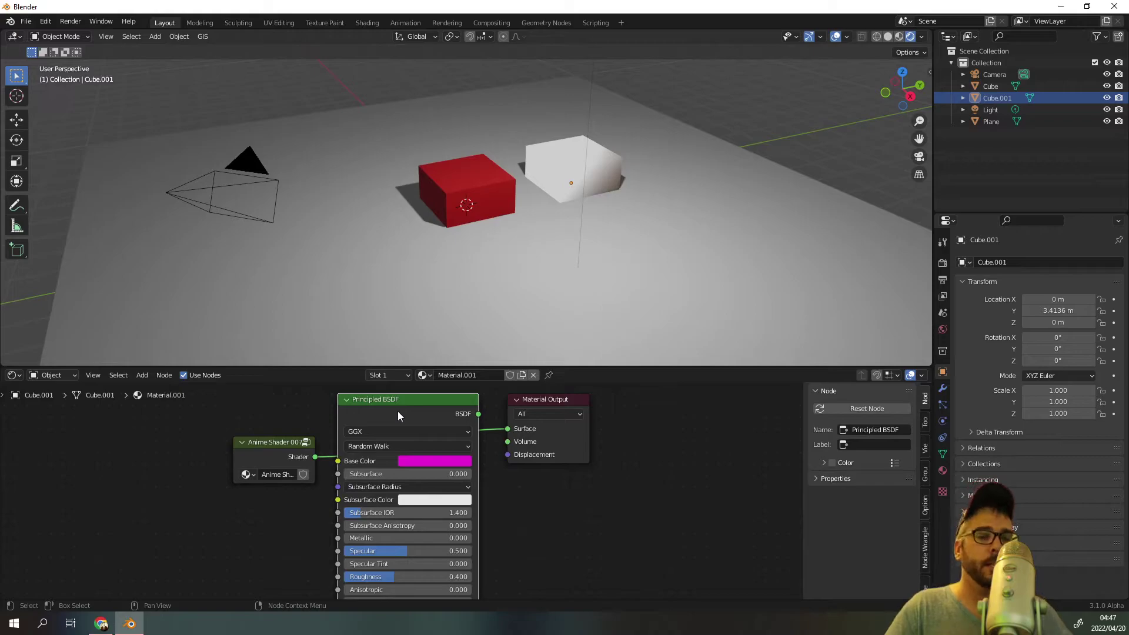
key("x")
left_click_drag(288, 438, 380, 426)
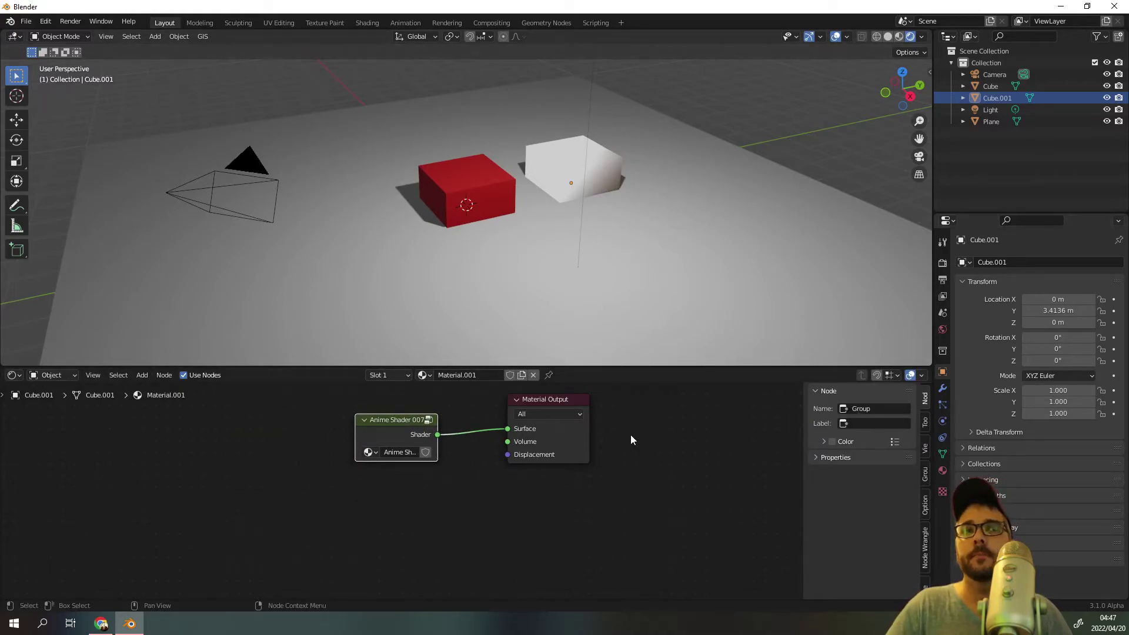
Open the Anime Shader 007 group for editing and try to change the driven Fac of its final Mix Shader.
key("Tab")
key("Home")
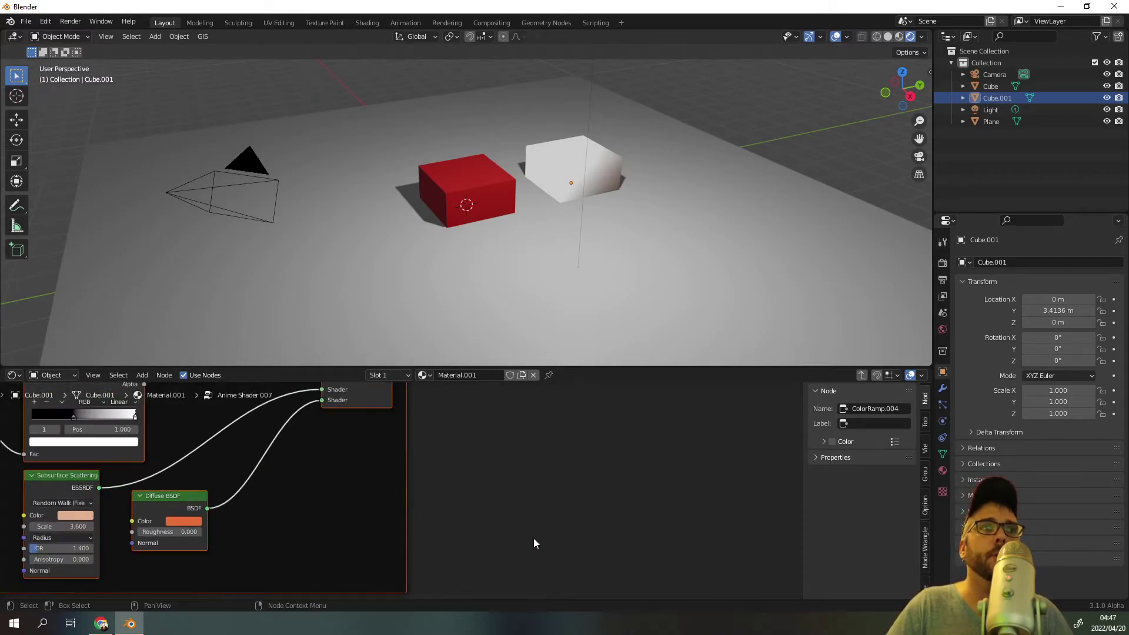
scroll(534, 535, "down", 2)
middle_click_drag(539, 534, 210, 519)
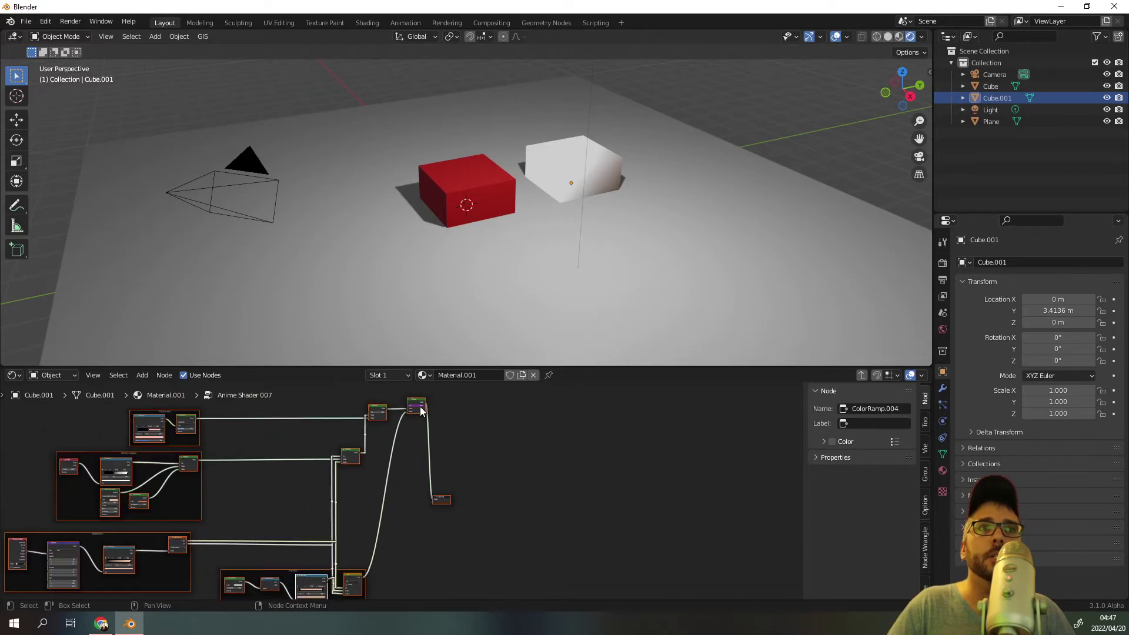
scroll(421, 409, "up", 5)
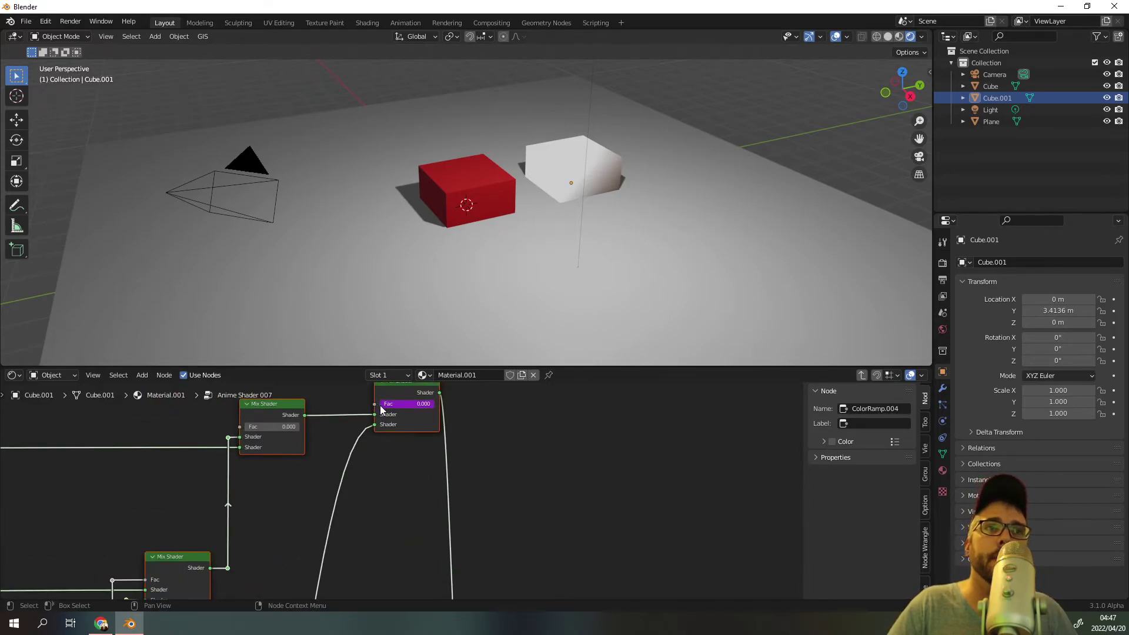
left_click(411, 404)
Set the second color stop of the Flat Skin ColorRamp to bright red.
scroll(359, 454, "down", 4)
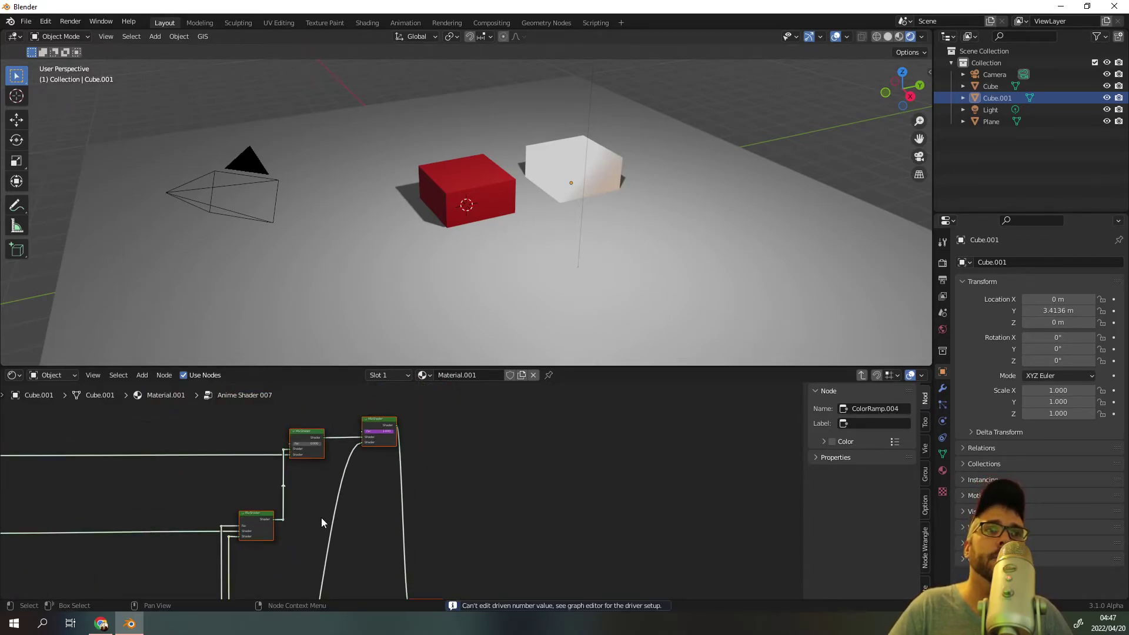
middle_click_drag(321, 518, 431, 385)
scroll(275, 502, "up", 6)
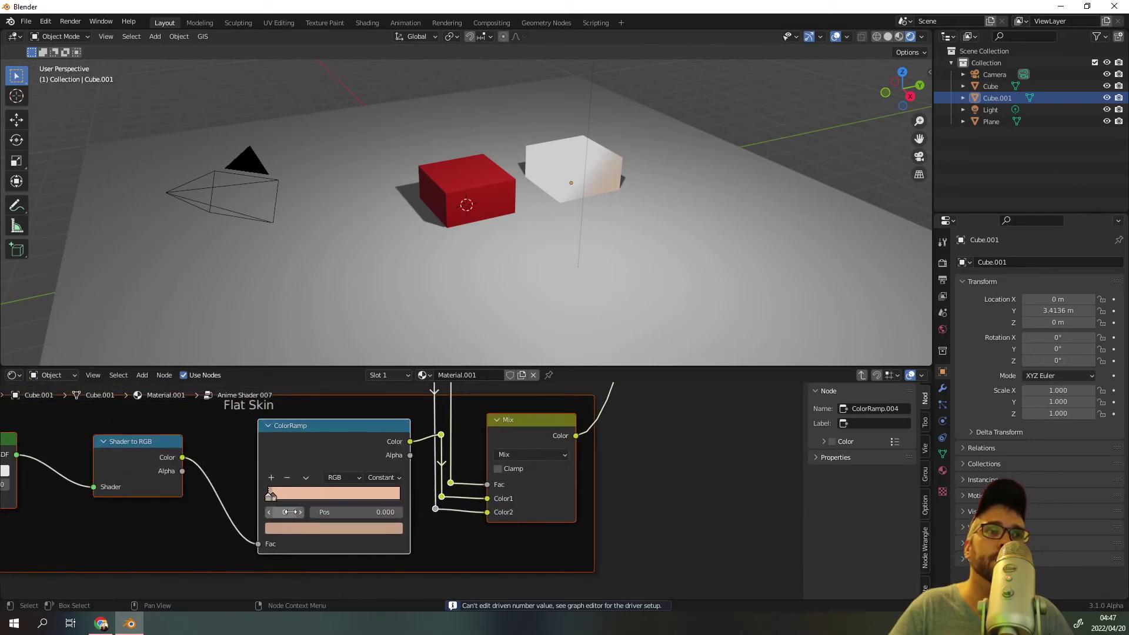
scroll(276, 500, "up", 2)
left_click(266, 500)
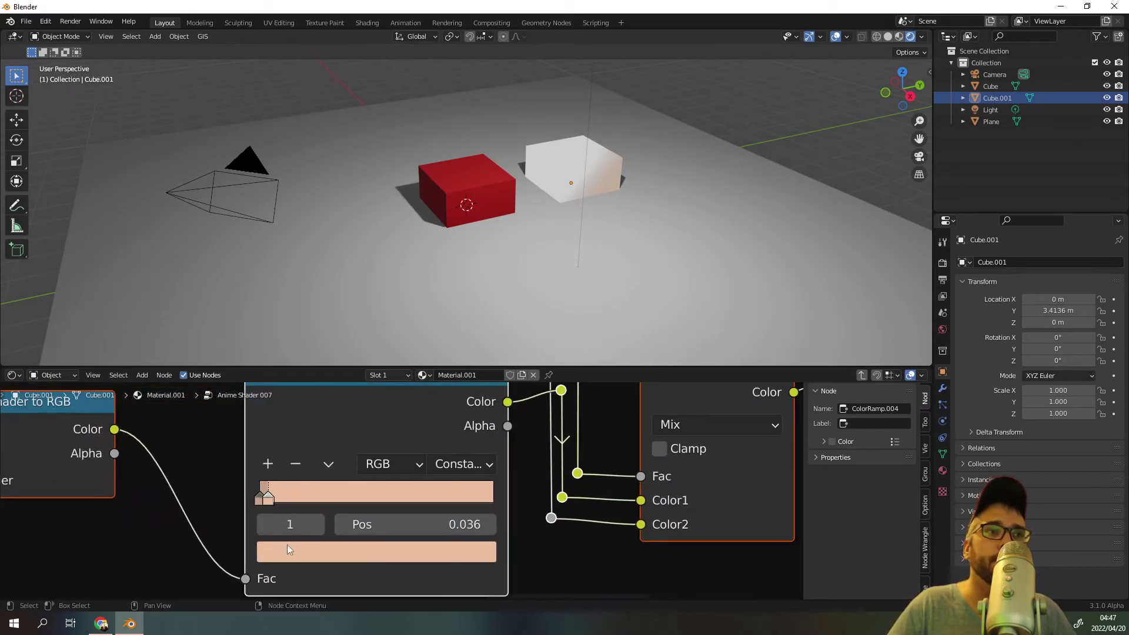
left_click(288, 552)
left_click_drag(349, 359, 353, 400)
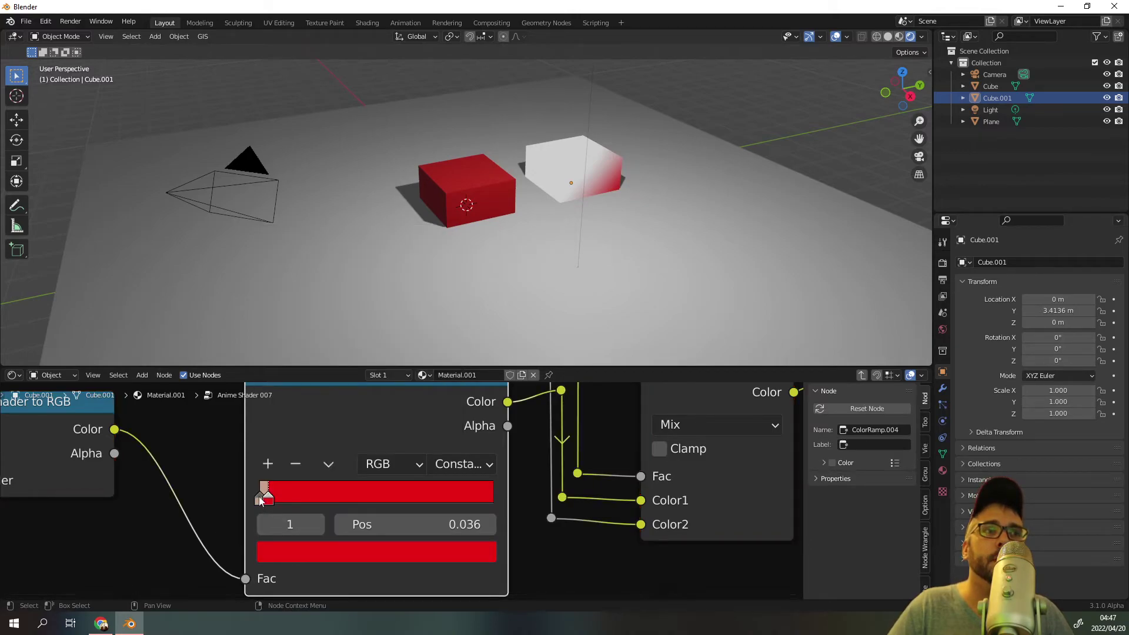
Set the first color stop of the Flat Skin ColorRamp to a dark red.
left_click(258, 499)
left_click(309, 550)
left_click_drag(351, 337, 351, 399)
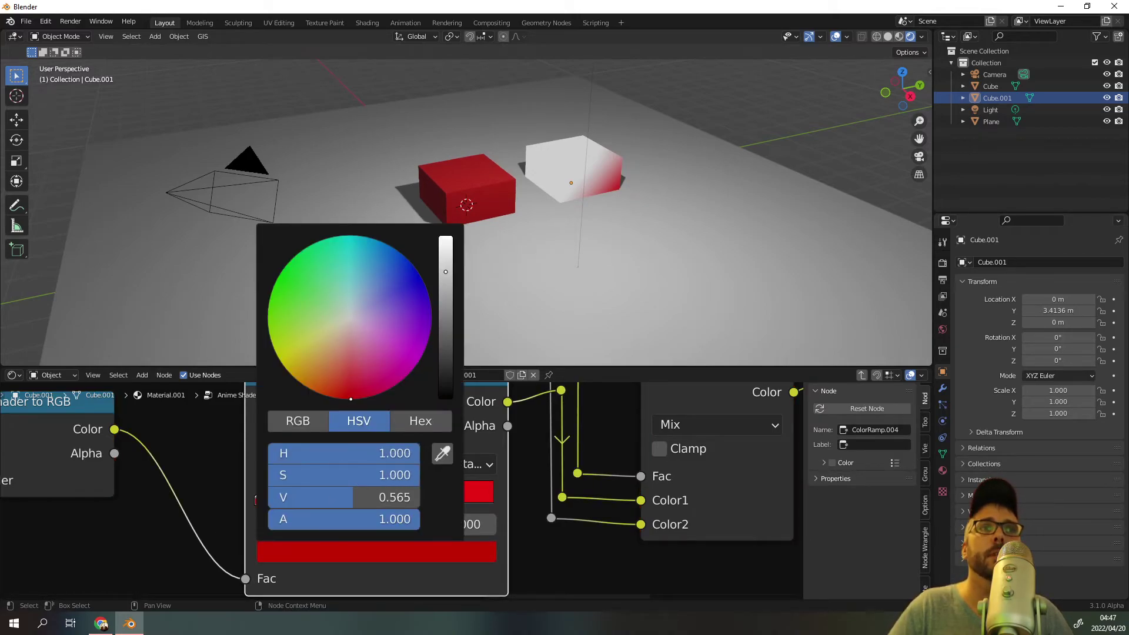
left_click_drag(454, 308, 452, 403)
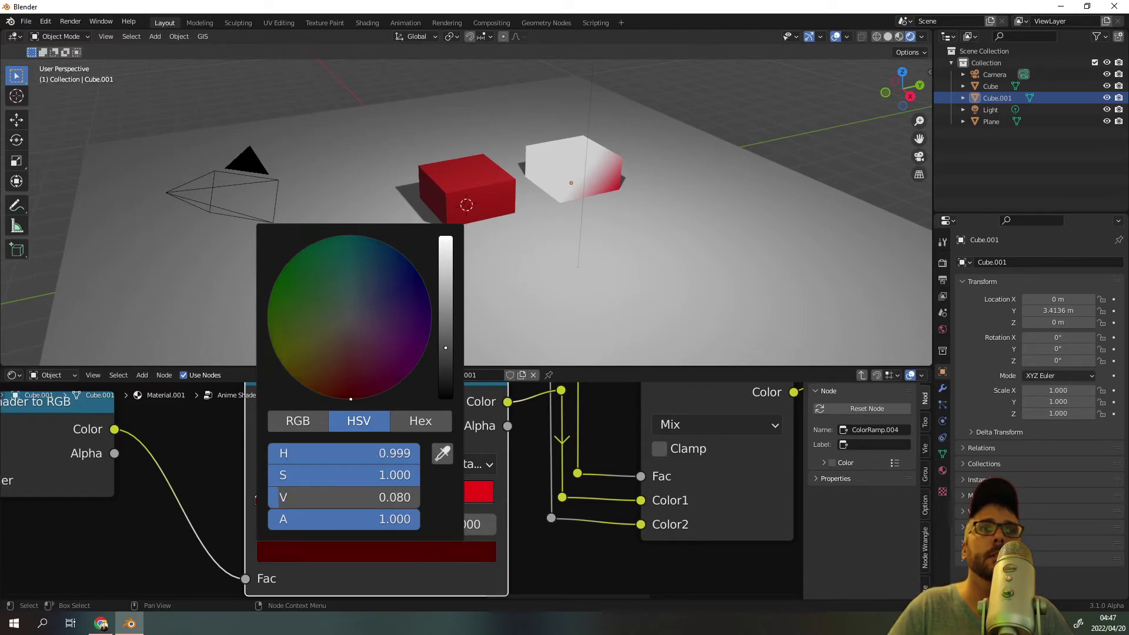
scroll(576, 518, "down", 6)
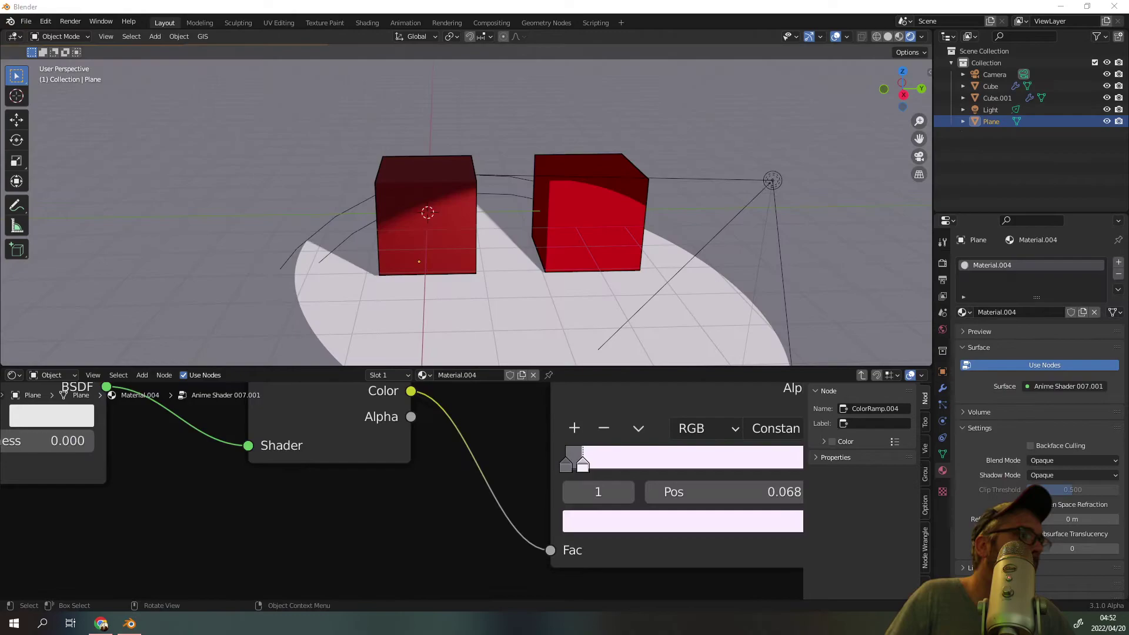
Examine the shading and outlines of both red cubes through the camera and from an orbited view.
middle_click_drag(592, 193, 908, 113)
left_click(920, 157)
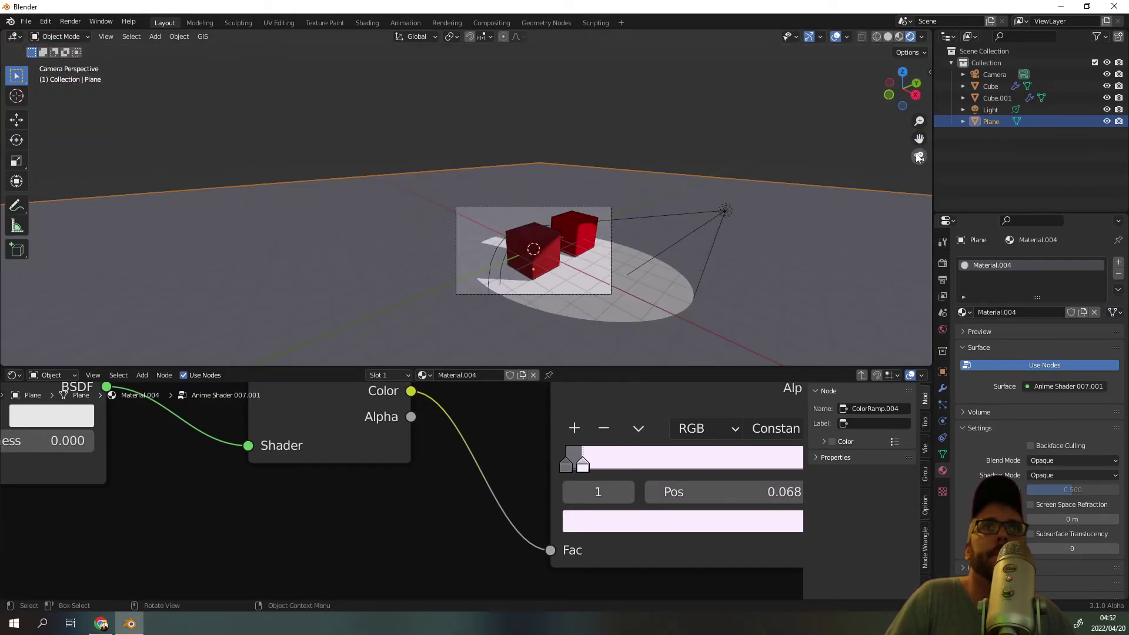
scroll(580, 233, "up", 6)
scroll(559, 243, "down", 5)
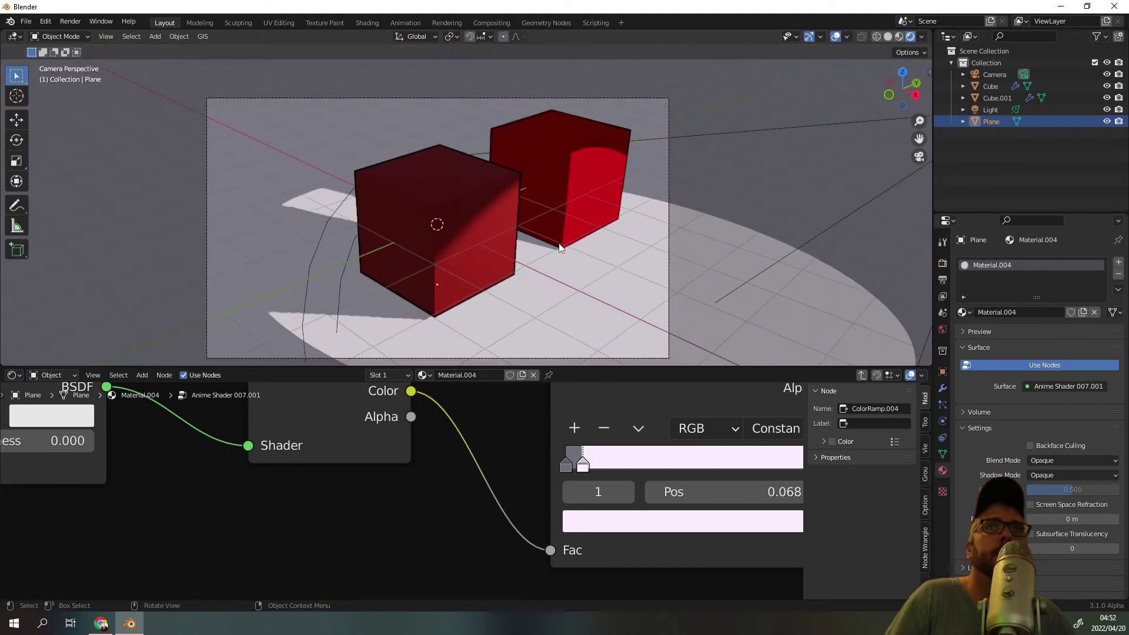
scroll(577, 186, "up", 3)
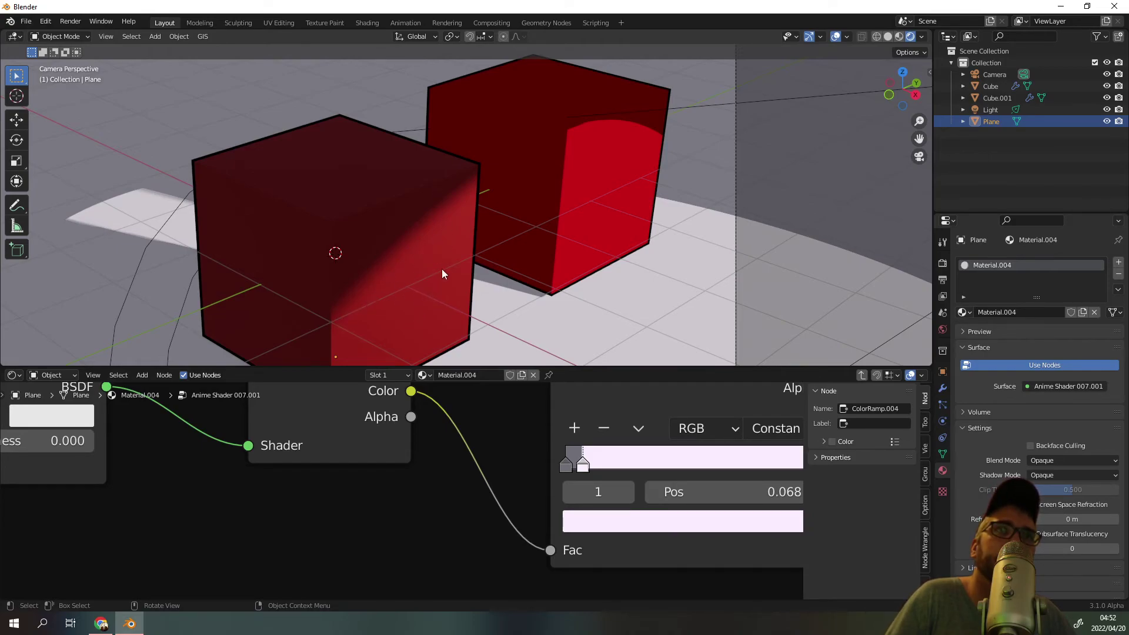
middle_click_drag(465, 239, 531, 192)
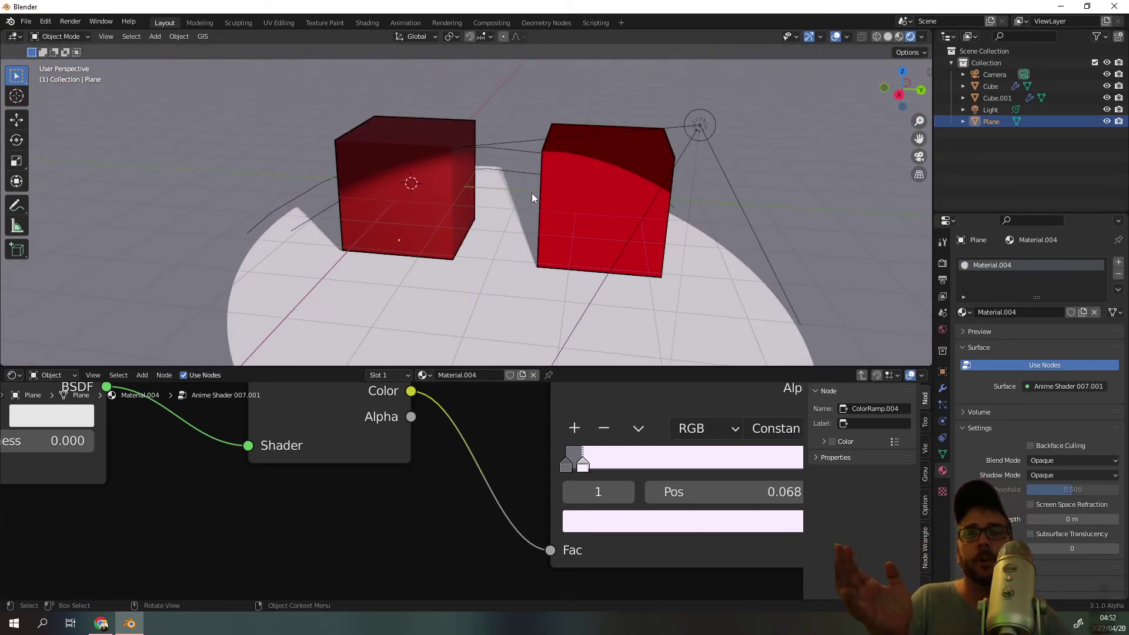